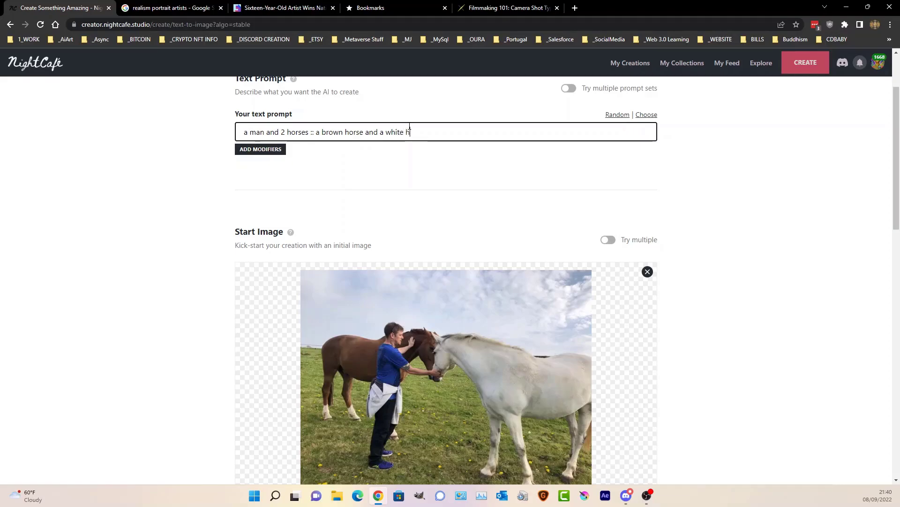
- Finish the text prompt with "a white horse :: the man has a blue top and black bottoms :: blue sky :: green grass"
type("rse :: the man has a blue top op")
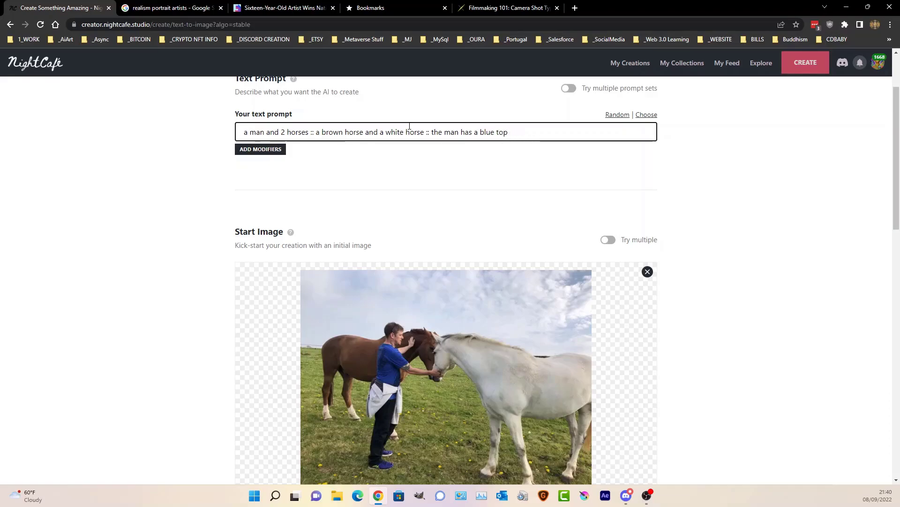
type("and black bottoms :: blue sky :: g")
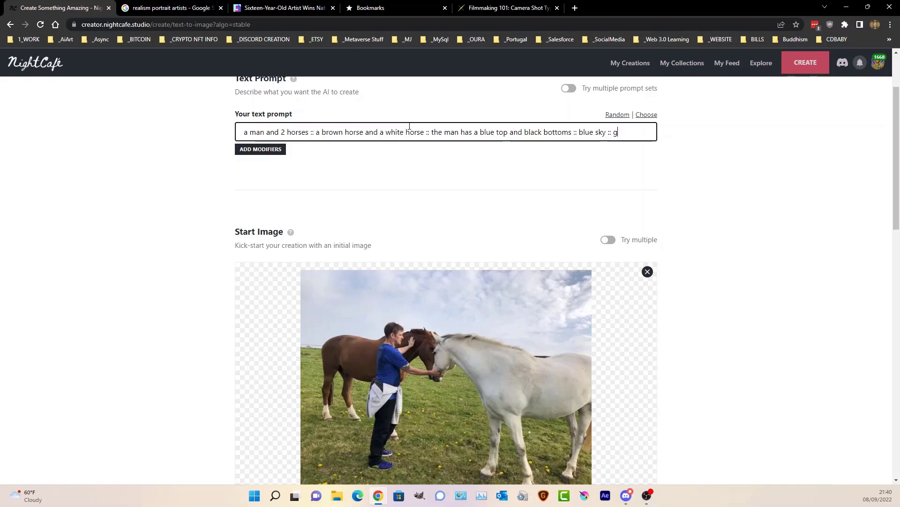
type("reen grass")
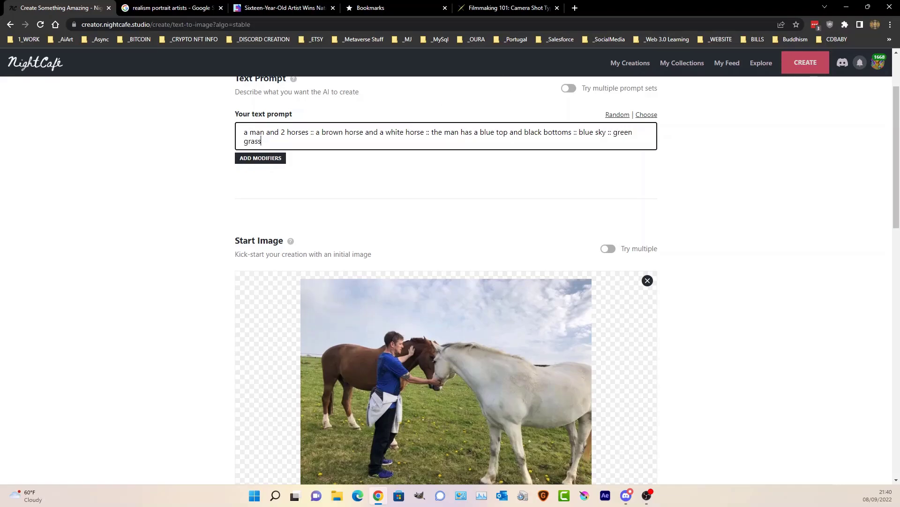
- Set the prompt weight to 100%, the noise weight to 0% and the number of images to 16, and generate the creation
scroll(577, 203, "down", 10)
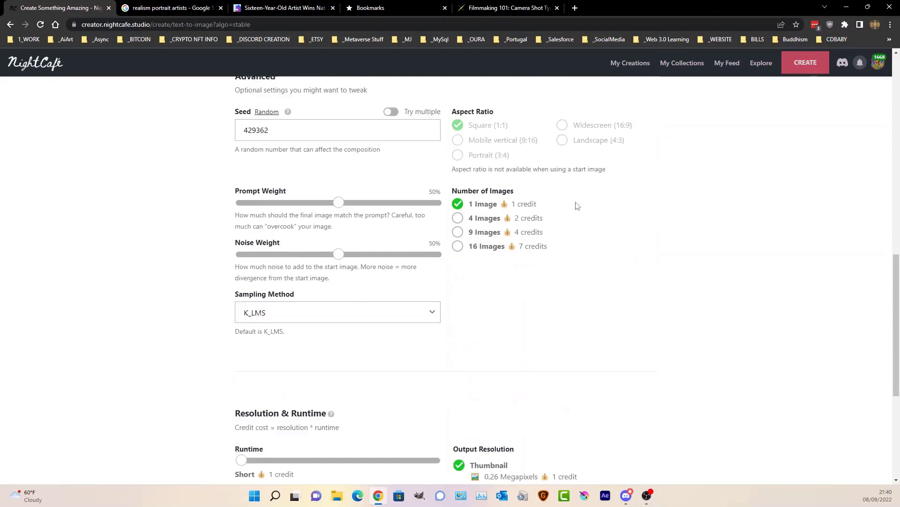
scroll(367, 169, "down", 2)
scroll(367, 169, "up", 4)
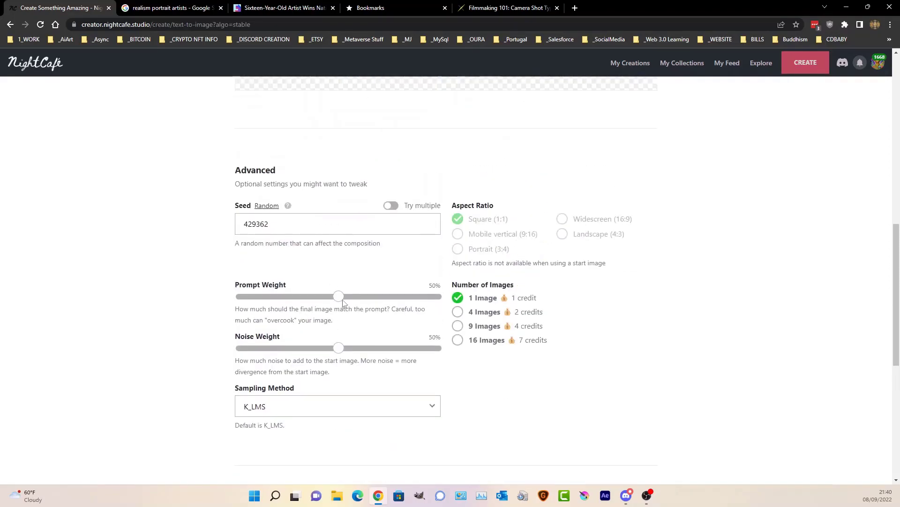
left_click_drag(342, 301, 452, 320)
left_click_drag(341, 348, 53, 348)
left_click(458, 341)
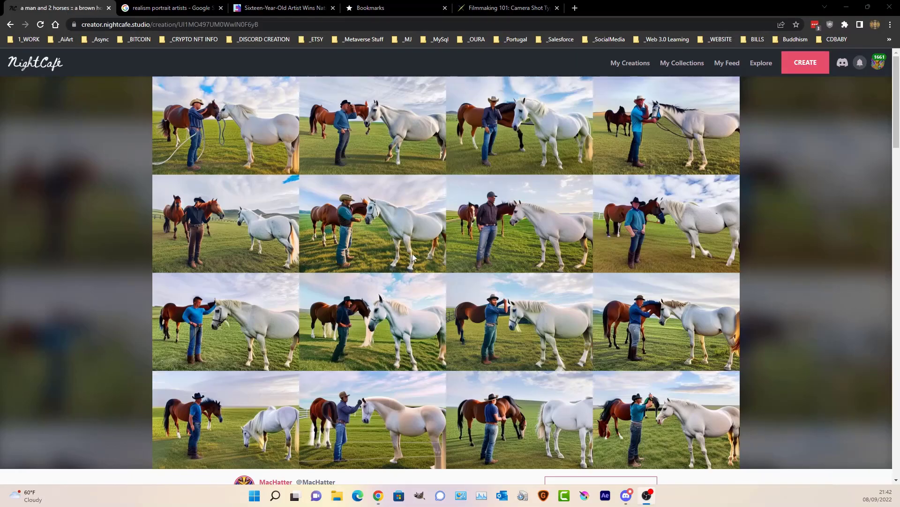
- Examine the generated output images of the man and horses and compare them with the start image and creation settings
scroll(422, 253, "down", 15)
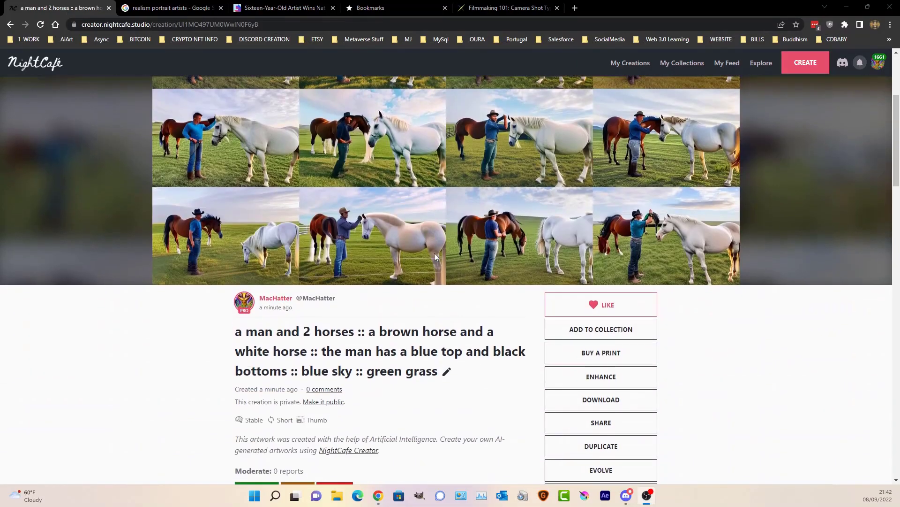
scroll(436, 257, "up", 6)
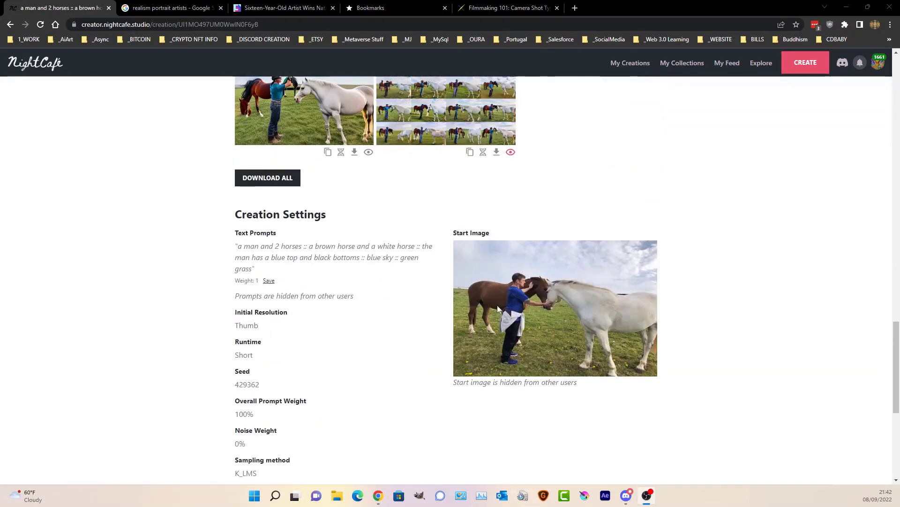
scroll(628, 322, "up", 2)
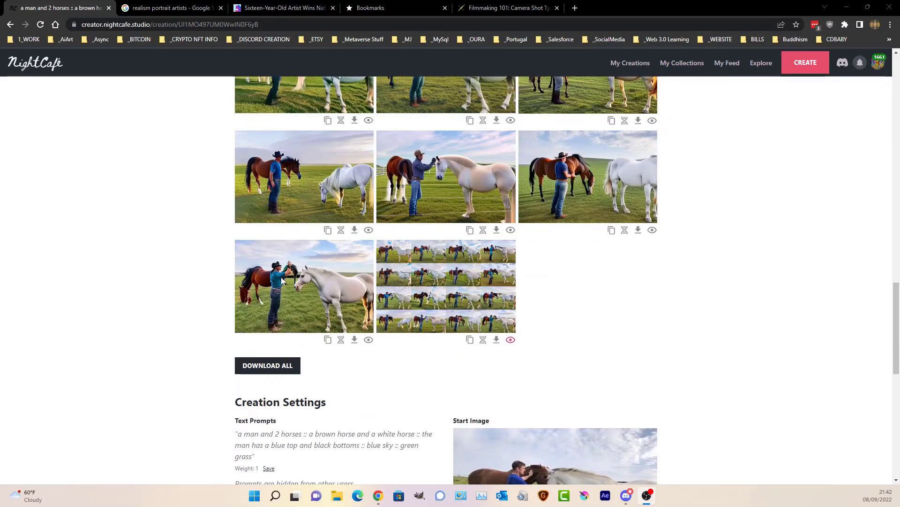
scroll(575, 220, "up", 4)
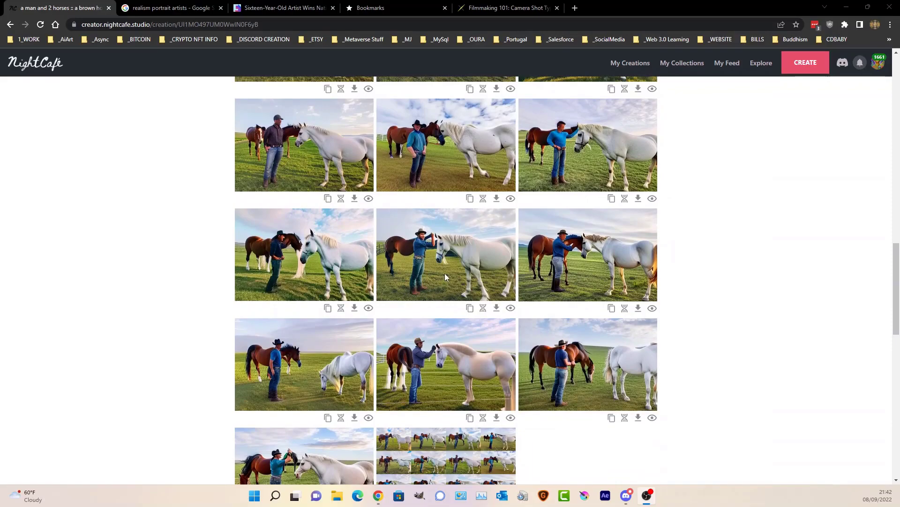
scroll(445, 275, "up", 2)
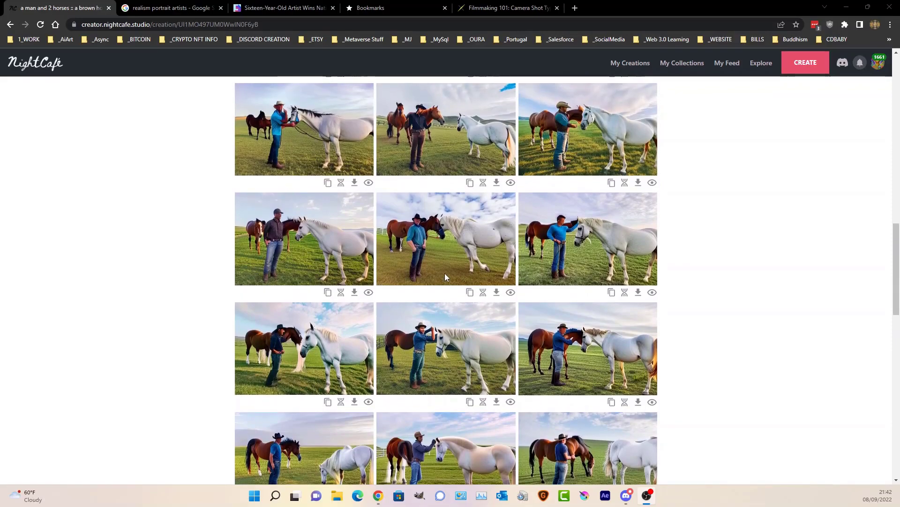
scroll(445, 277, "down", 10)
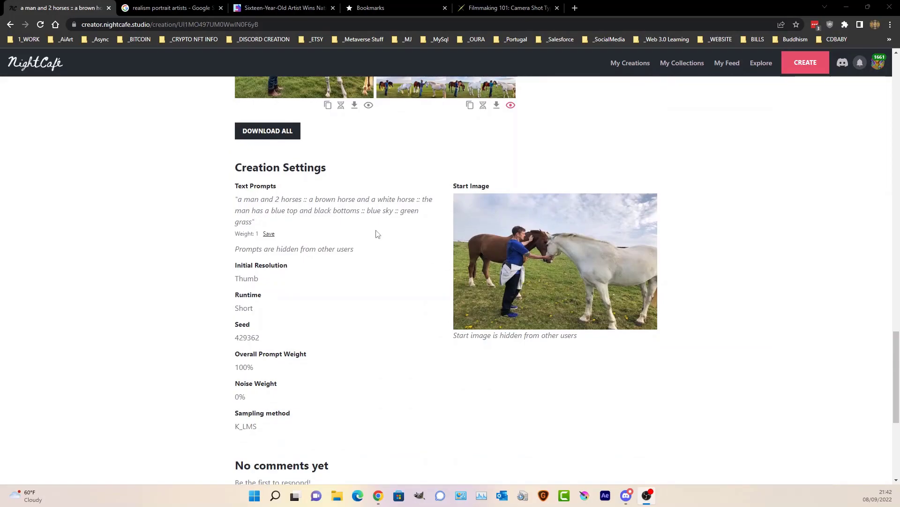
scroll(426, 225, "up", 8)
scroll(426, 218, "up", 5)
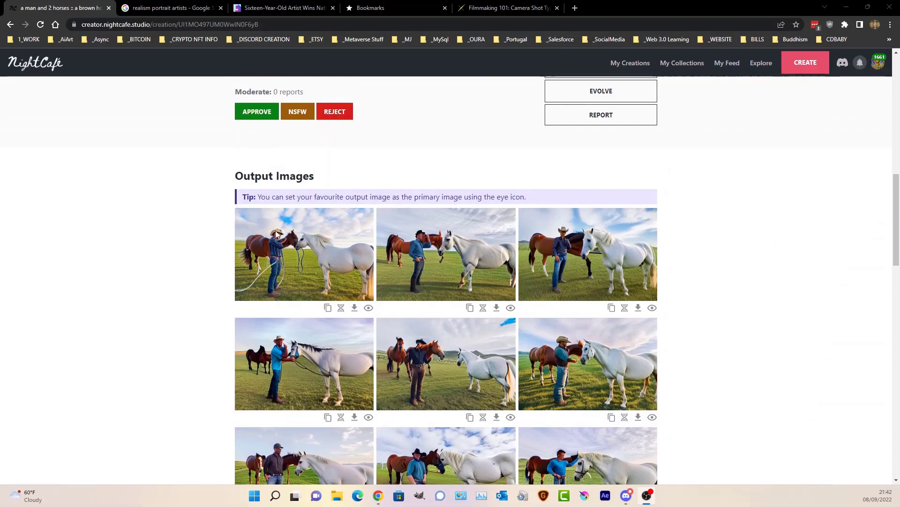
scroll(281, 232, "down", 3)
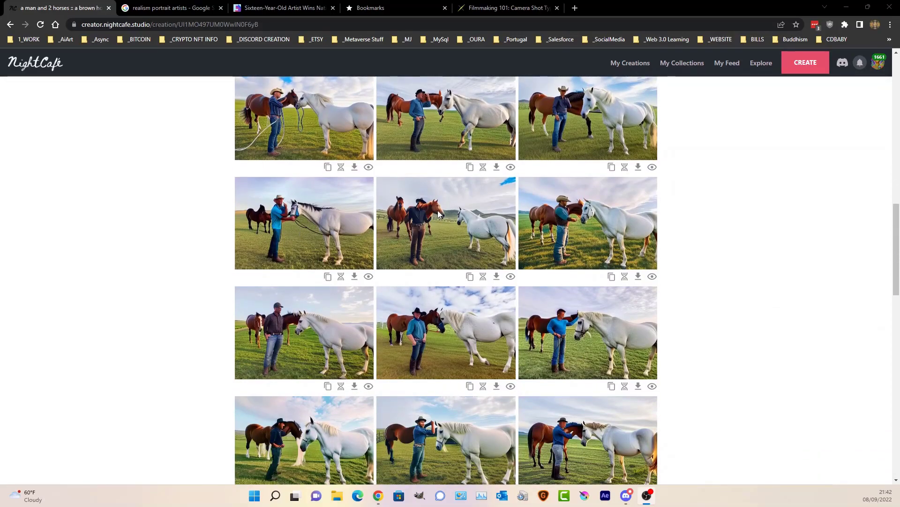
scroll(398, 240, "down", 2)
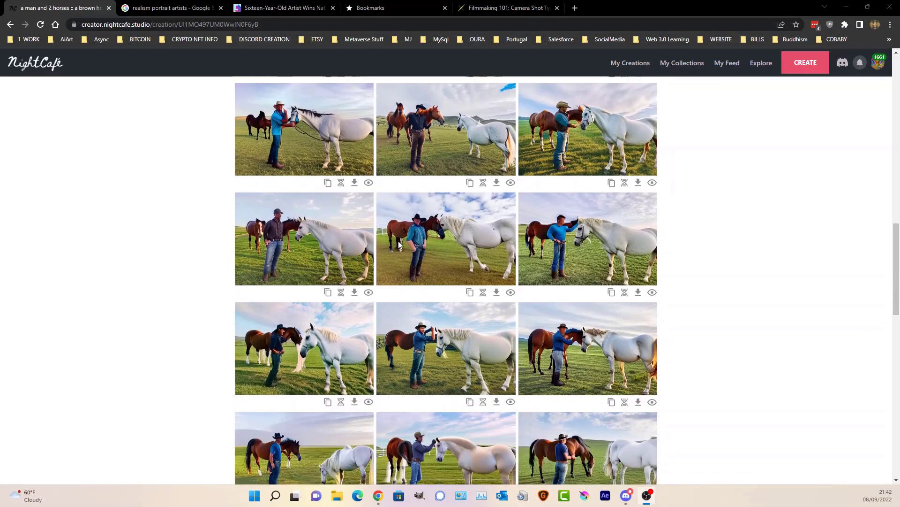
scroll(411, 241, "down", 1)
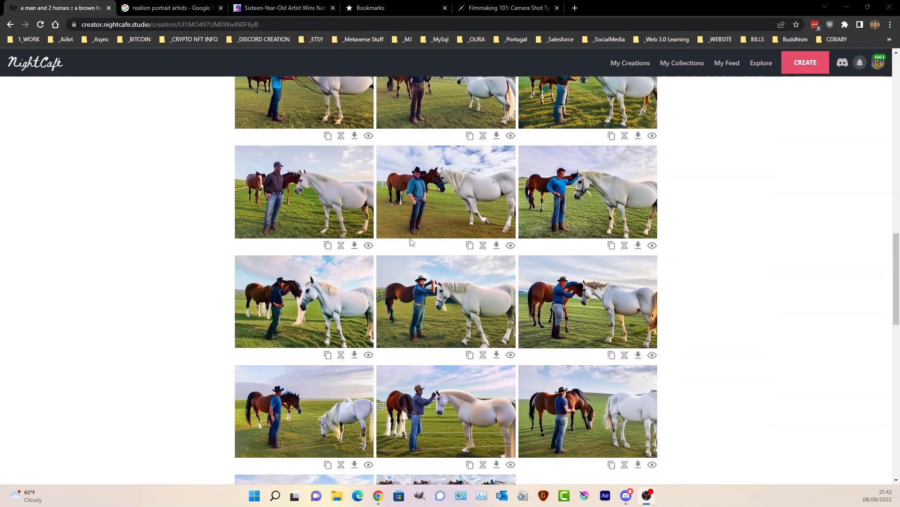
scroll(411, 241, "down", 1)
scroll(411, 240, "down", 2)
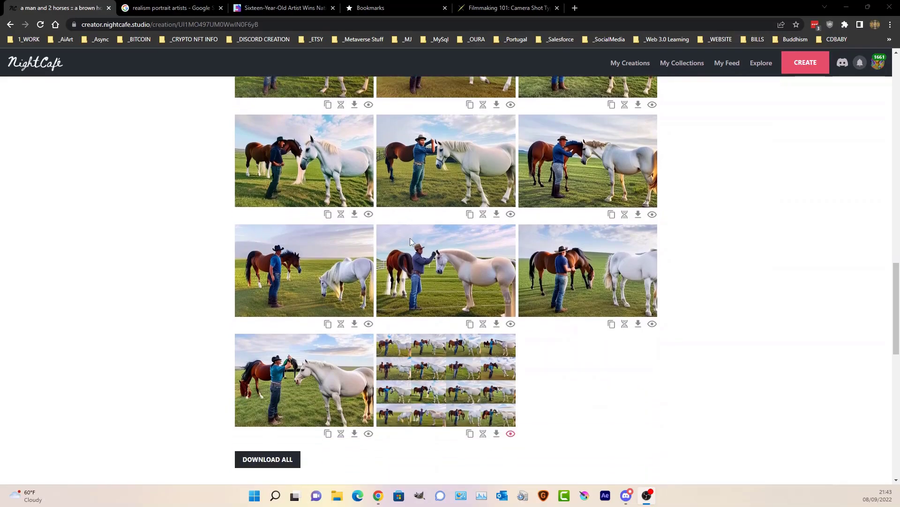
- Make the first output image, the man in a light hat with a rope, the primary image and reopen the creation from My Creations
scroll(411, 242, "up", 18)
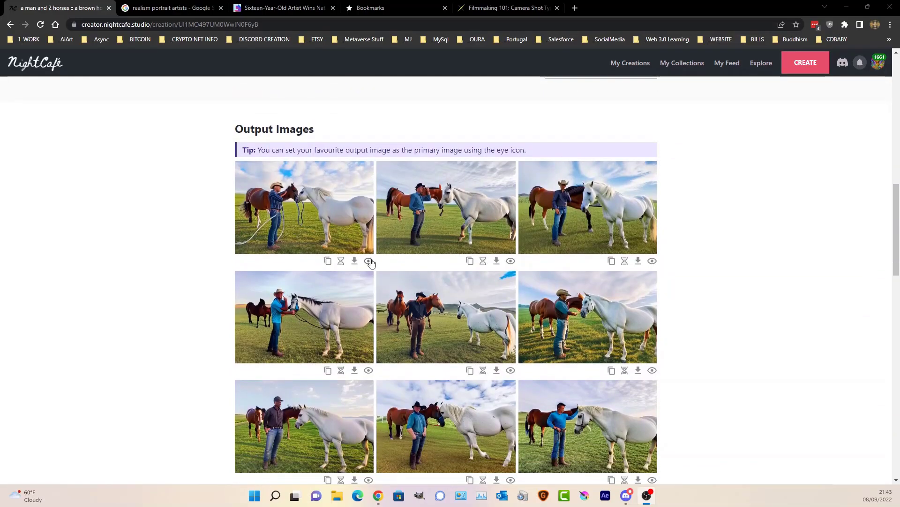
scroll(474, 241, "up", 2)
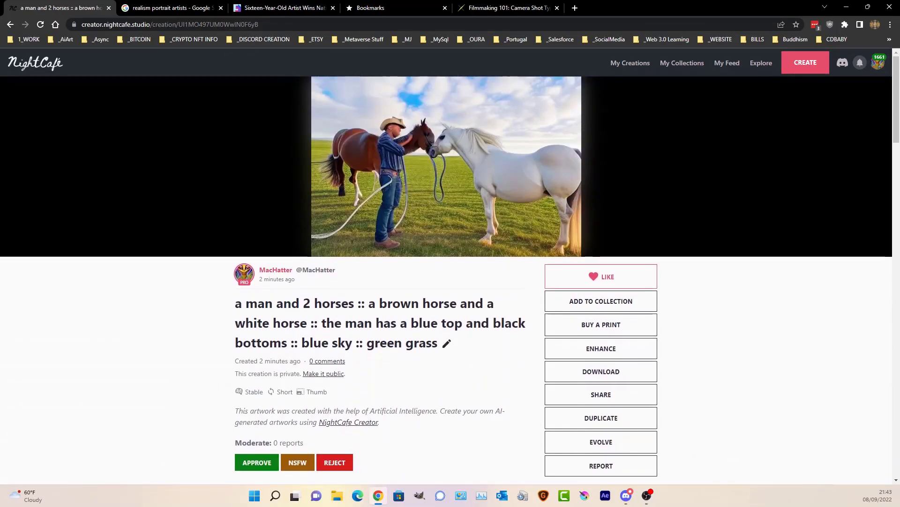
key("alt+Left")
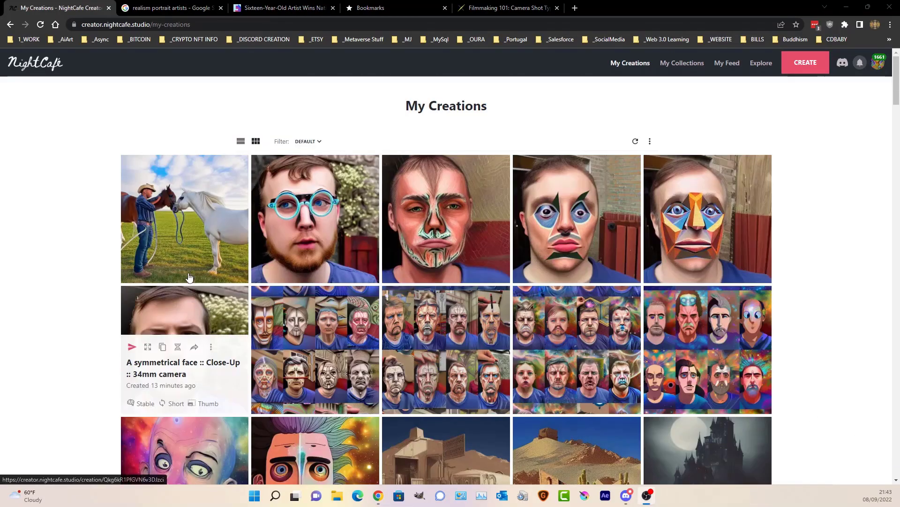
left_click(151, 188)
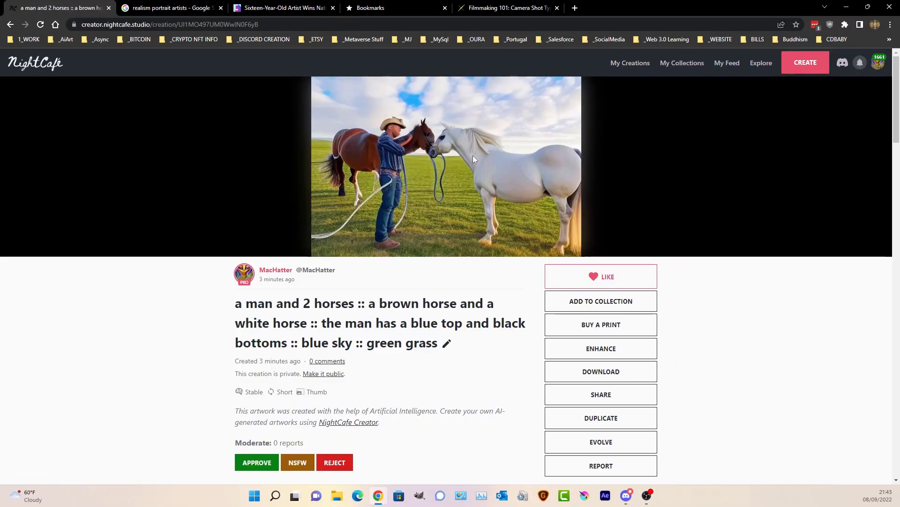
- Evolve the creation and review the text prompt and start image carried over into the new creation form
left_click(604, 446)
scroll(497, 431, "down", 3)
scroll(443, 394, "up", 3)
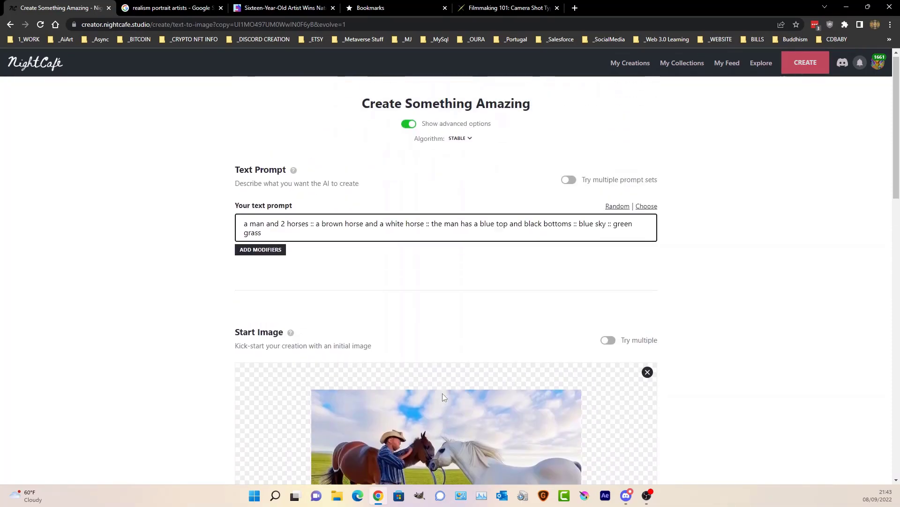
scroll(298, 235, "down", 3)
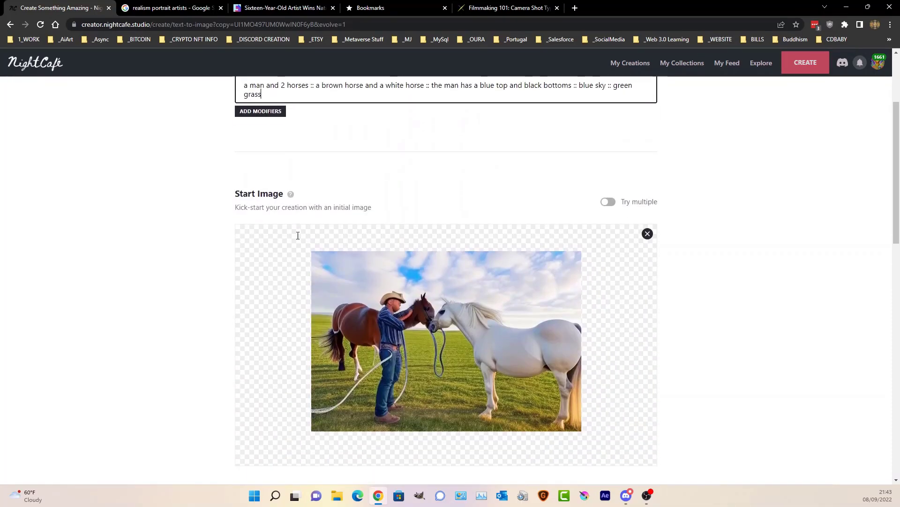
scroll(298, 235, "up", 2)
scroll(508, 304, "down", 2)
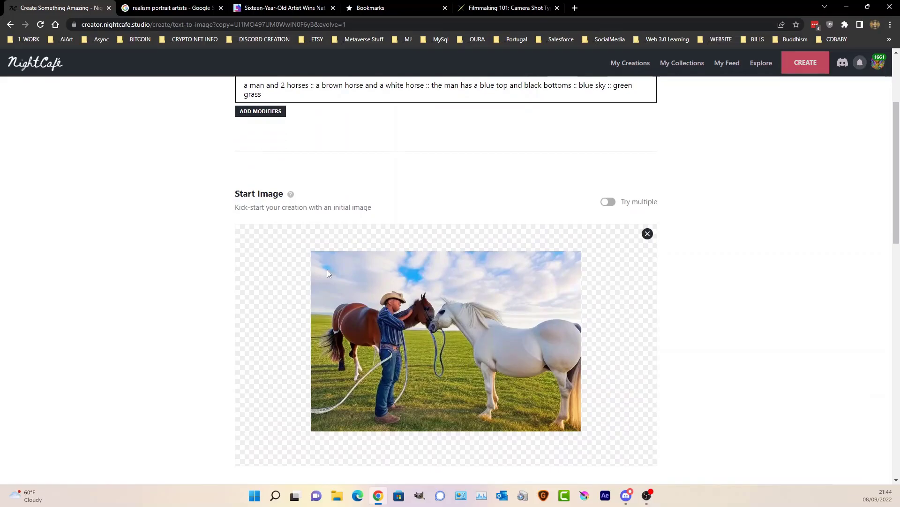
- Extend the text prompt with ":: anatomically correct horses :: anatomically correct human" and generate the evolved images
scroll(316, 266, "up", 2)
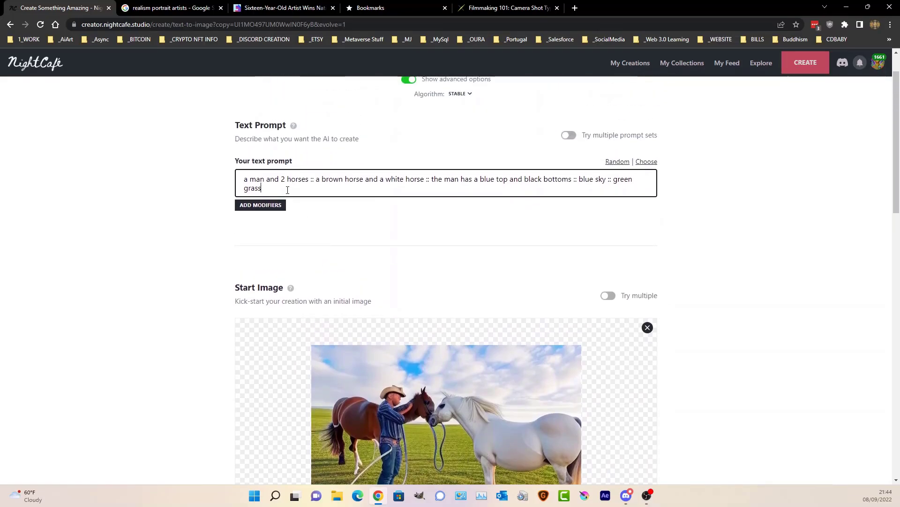
type(": anatomically correc")
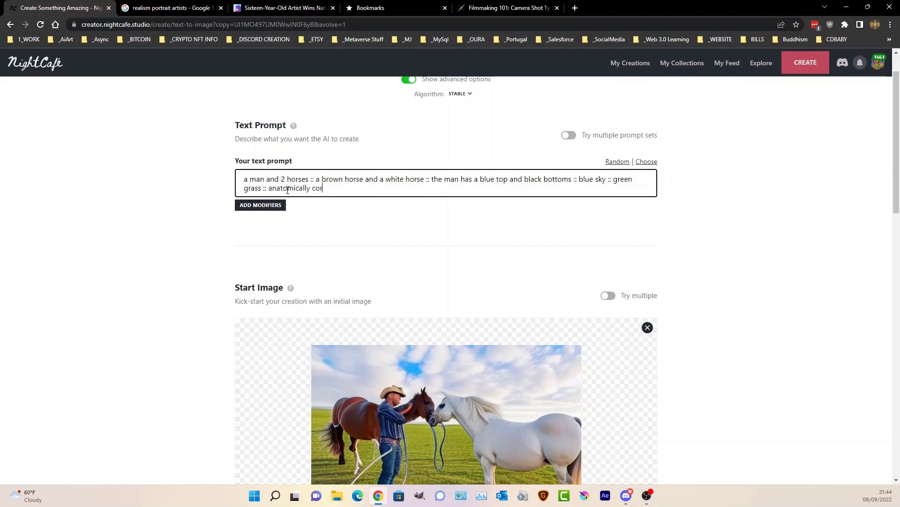
type("t horses :: anatomically correct human")
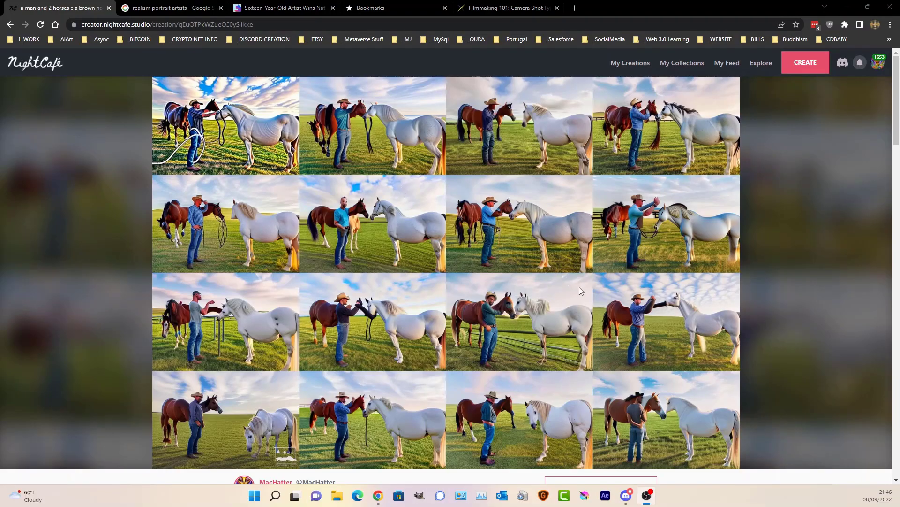
- Examine the evolved output images for the anatomy of the man and the horses
scroll(579, 289, "down", 2)
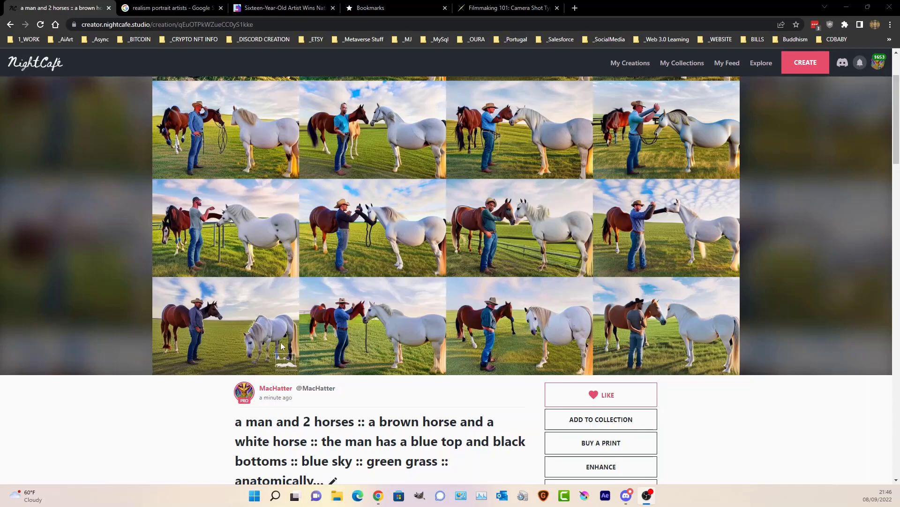
scroll(220, 333, "up", 2)
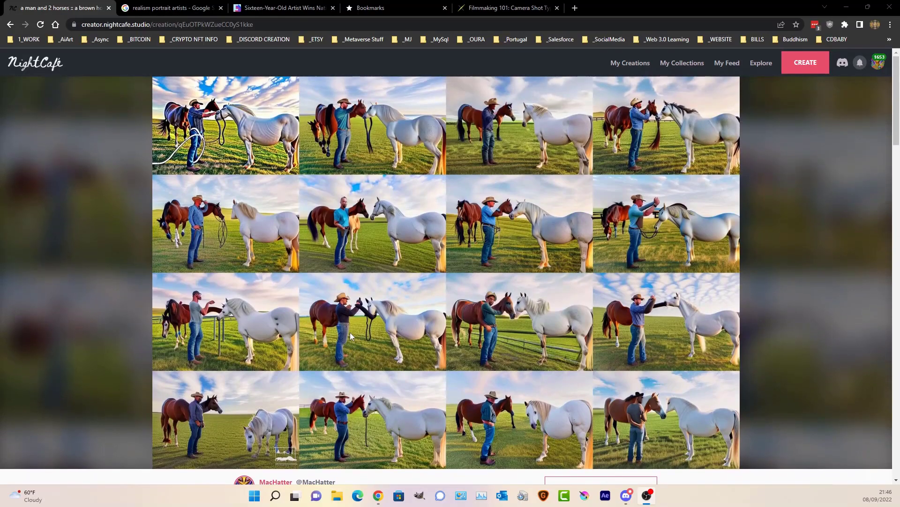
scroll(431, 226, "down", 6)
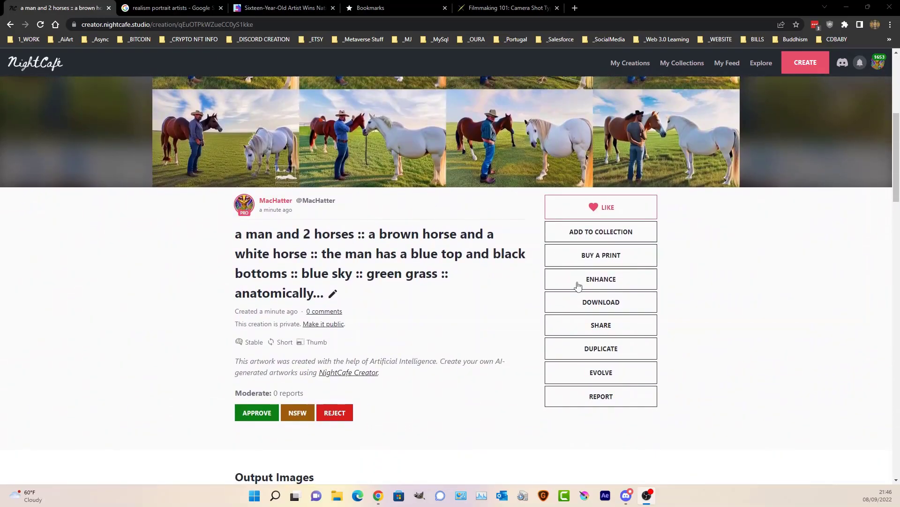
left_click(602, 375)
left_click(483, 307)
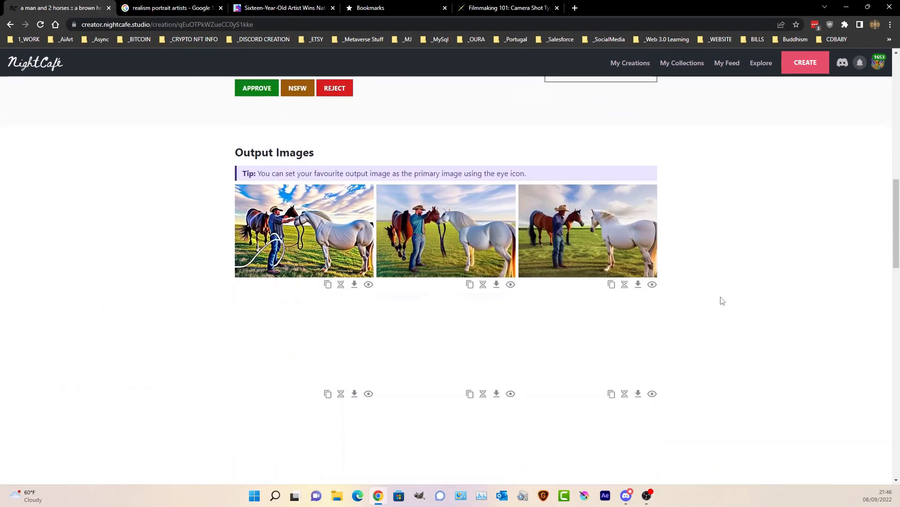
scroll(657, 281, "up", 15)
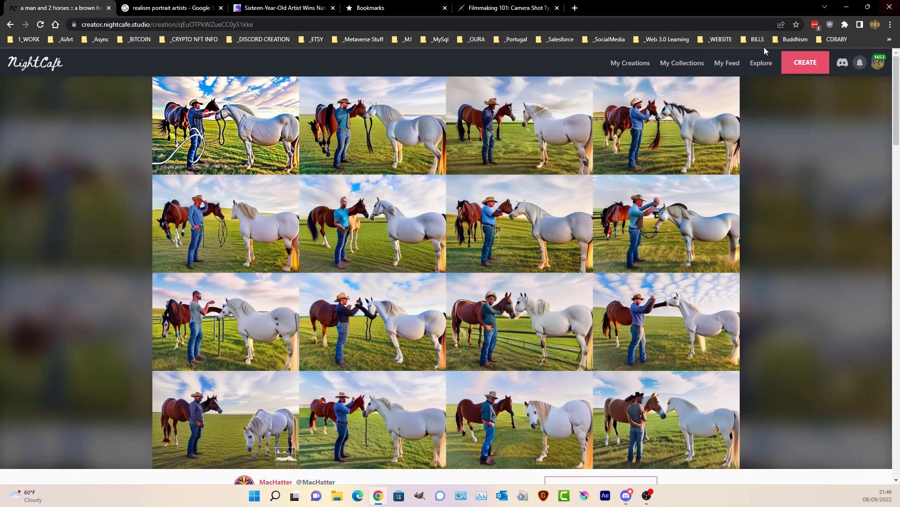
- Start a new creation with the Artistic algorithm and fill in a random text prompt
left_click(803, 70)
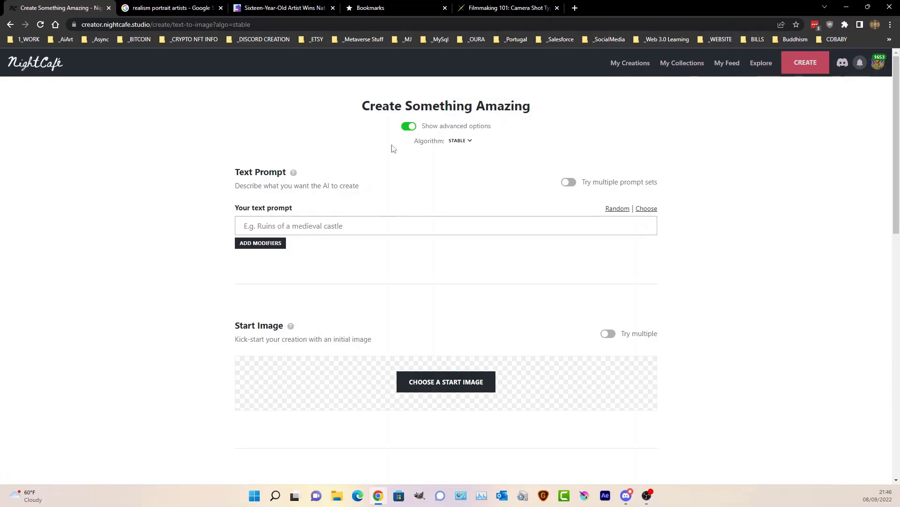
left_click(460, 140)
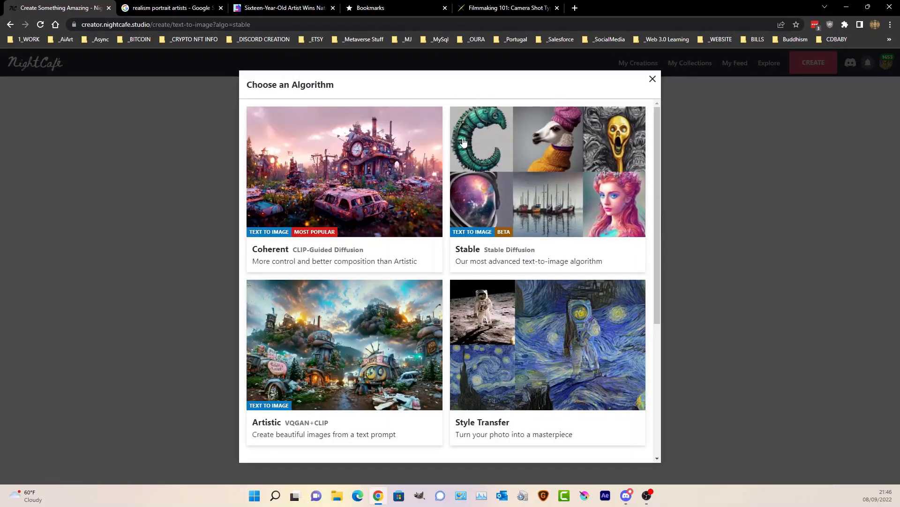
left_click(302, 399)
left_click(618, 209)
left_click(618, 209)
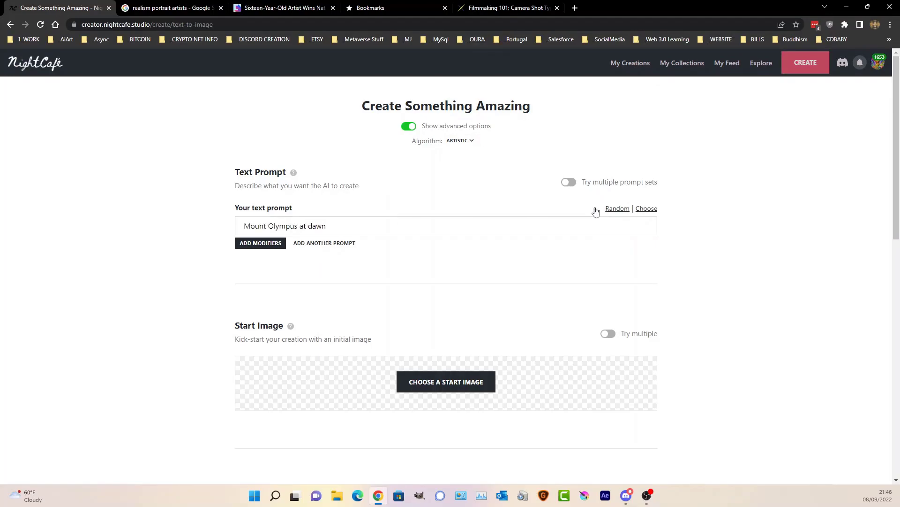
- Set the aspect ratio to Widescreen (16:9) and generate the "Mount Olympus at dawn" image
scroll(479, 319, "down", 2)
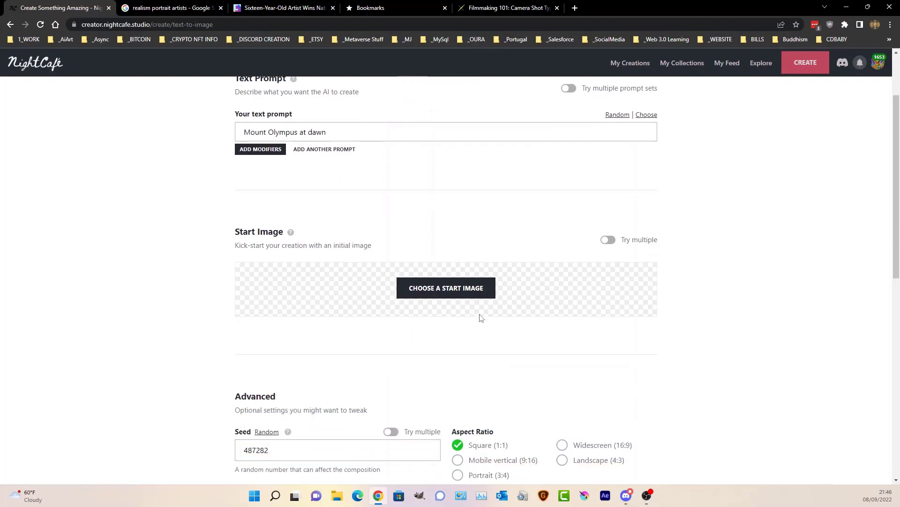
scroll(480, 318, "up", 1)
scroll(609, 287, "down", 4)
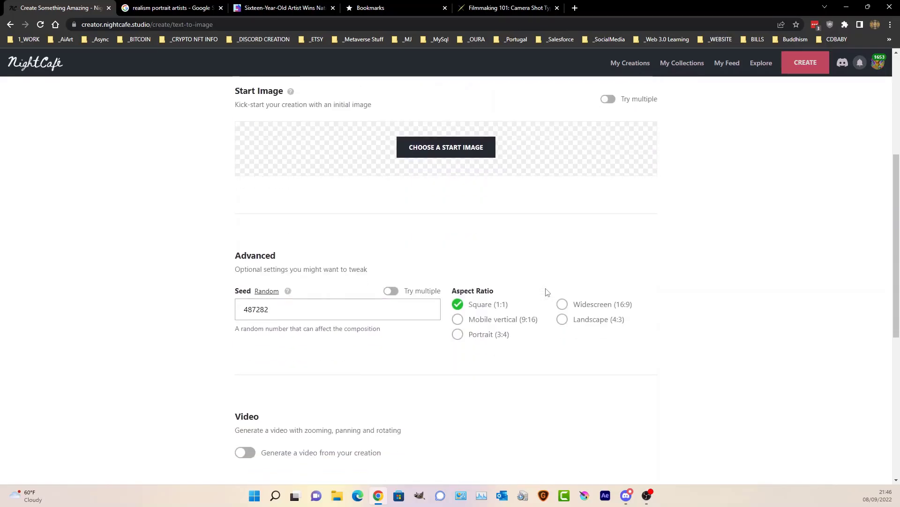
scroll(547, 292, "down", 1)
left_click(563, 256)
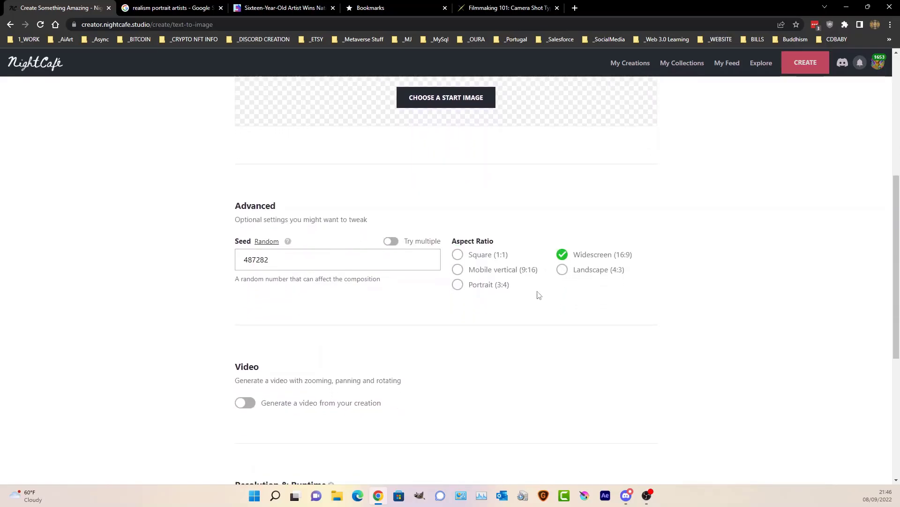
scroll(539, 295, "down", 4)
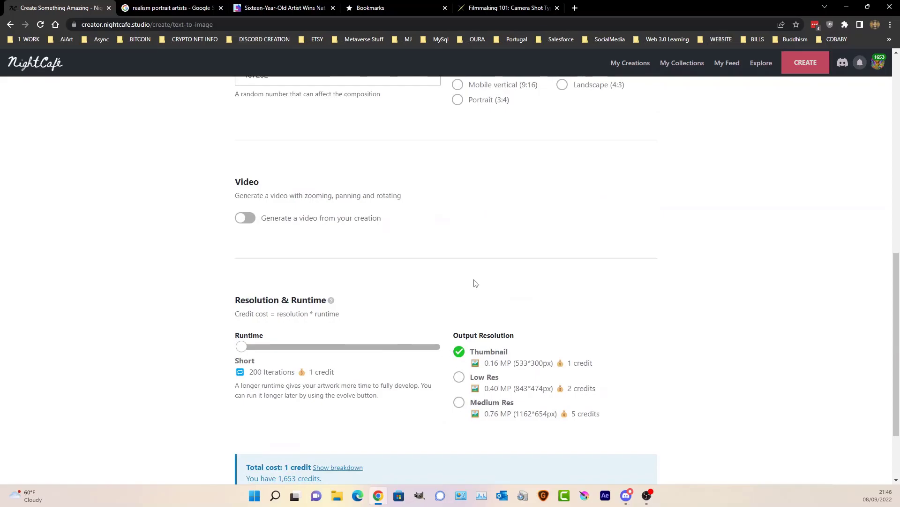
scroll(474, 283, "down", 2)
left_click(464, 421)
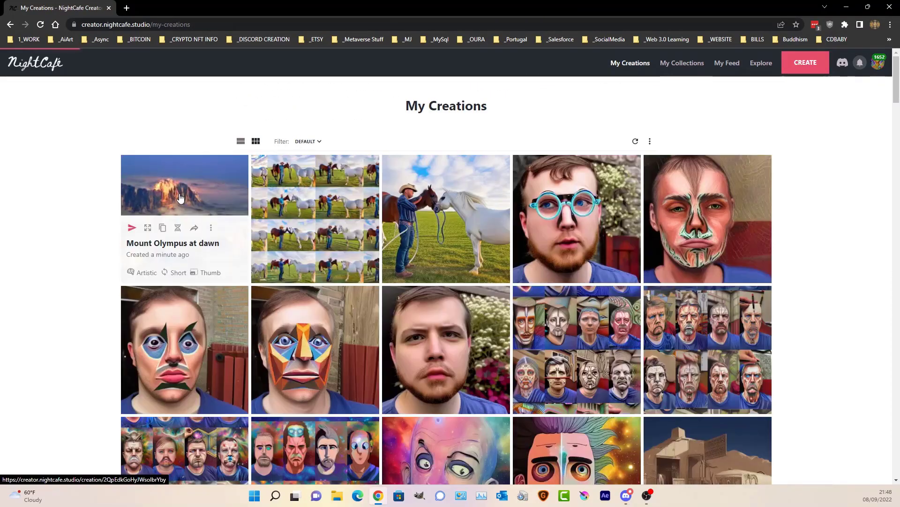
- Evolve the "Mount Olympus at dawn" creation and switch its algorithm to Coherent
left_click(179, 193)
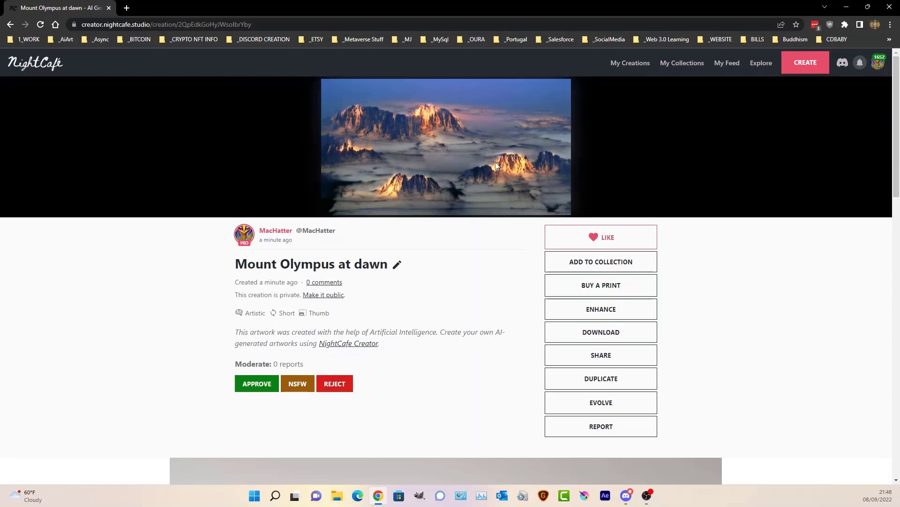
left_click(600, 402)
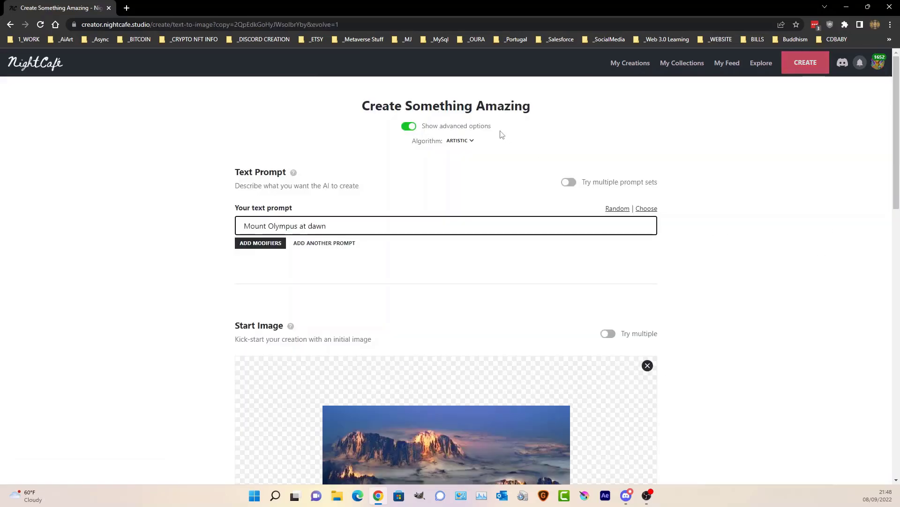
left_click(461, 141)
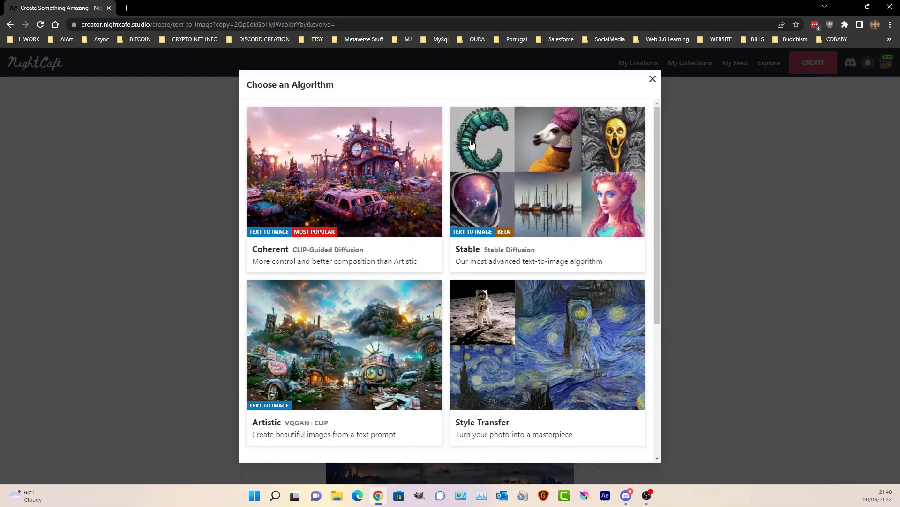
left_click(326, 203)
- Extend the text prompt with ":: Majestic :: Mountains"
scroll(326, 202, "down", 3)
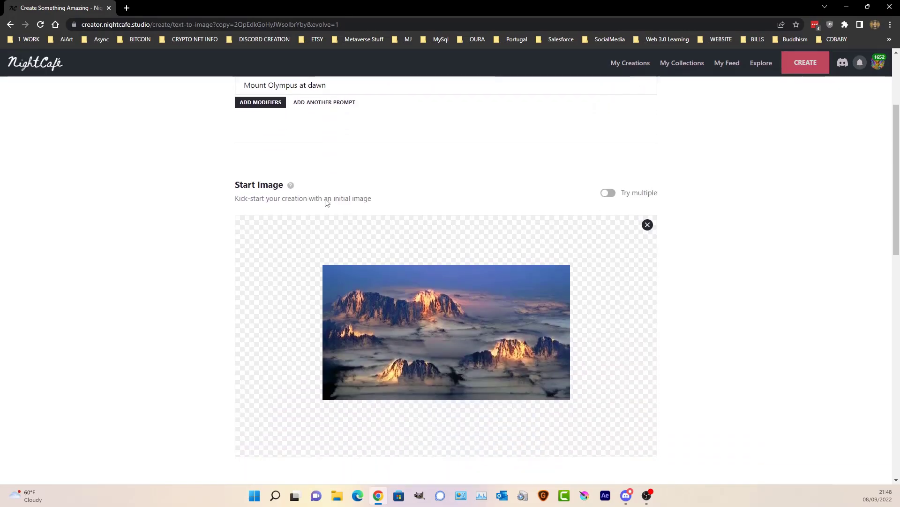
scroll(335, 188, "up", 2)
left_click(338, 178)
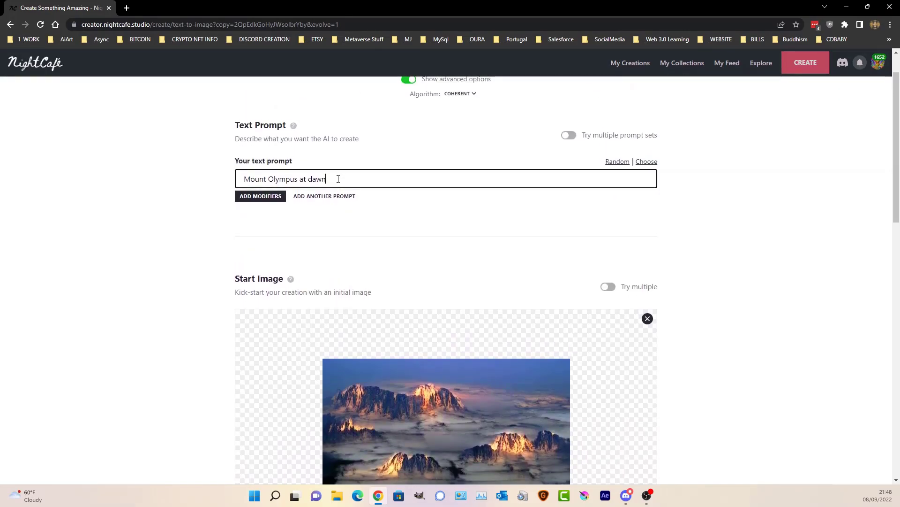
type(":: Majestic :: Mountains")
- Set the overall prompt weight to 100%, the start image weight to 70% and the noise weight to 30%
scroll(390, 210, "down", 8)
scroll(400, 210, "down", 1)
left_click_drag(364, 336, 439, 335)
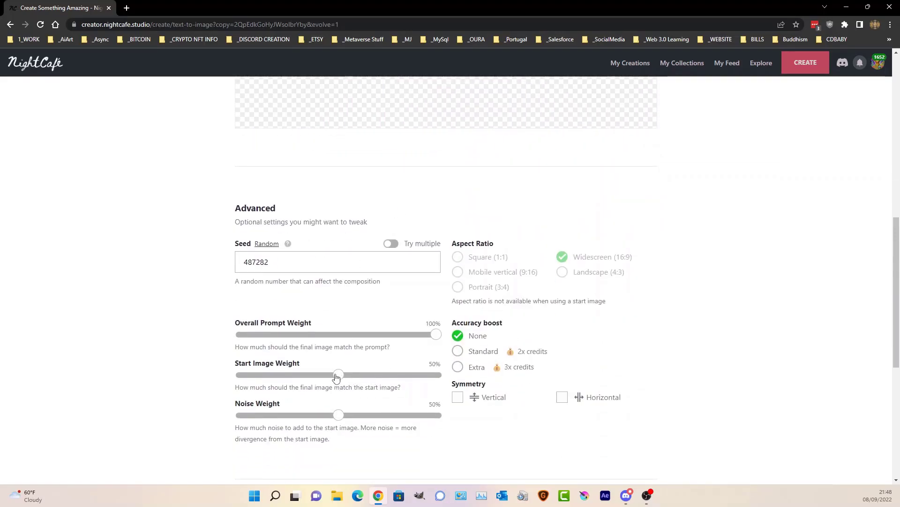
left_click_drag(336, 377, 377, 383)
left_click_drag(336, 417, 295, 420)
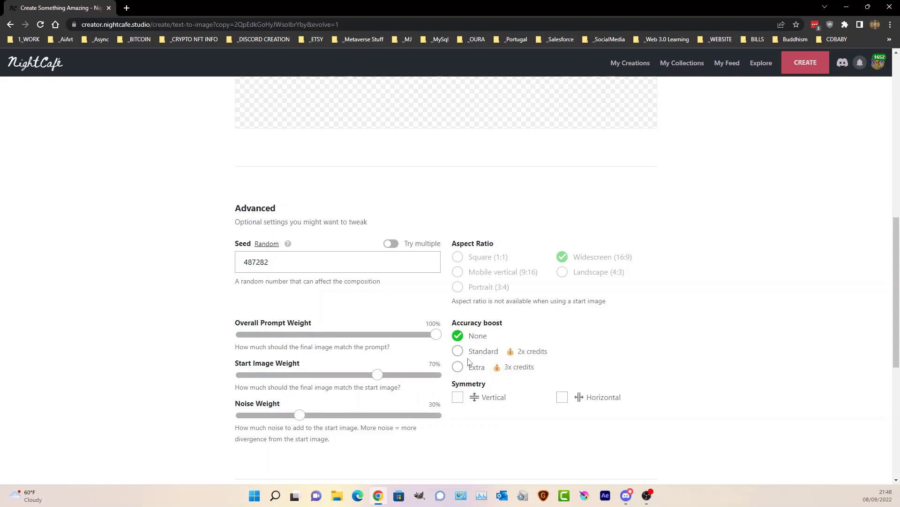
- Choose Medium runtime and Low Res output, and generate the evolved Coherent image
scroll(469, 361, "down", 6)
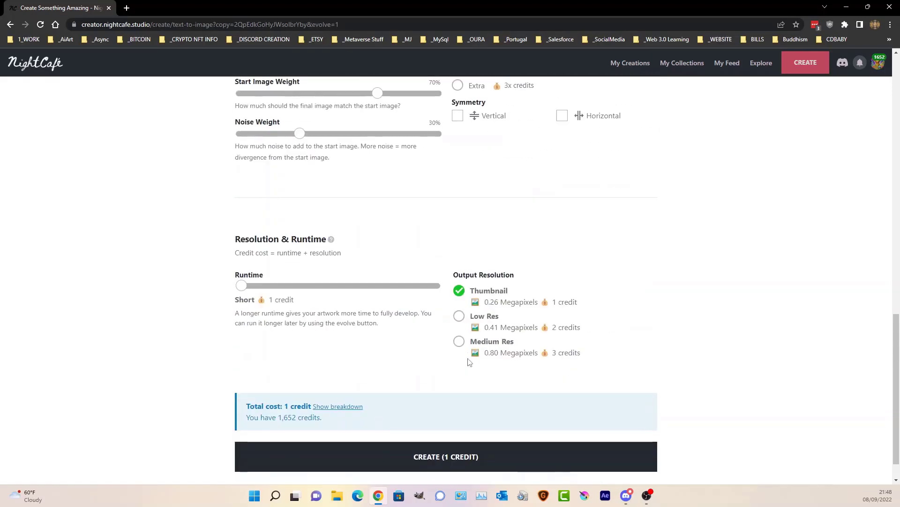
left_click(334, 287)
left_click(460, 316)
left_click(443, 459)
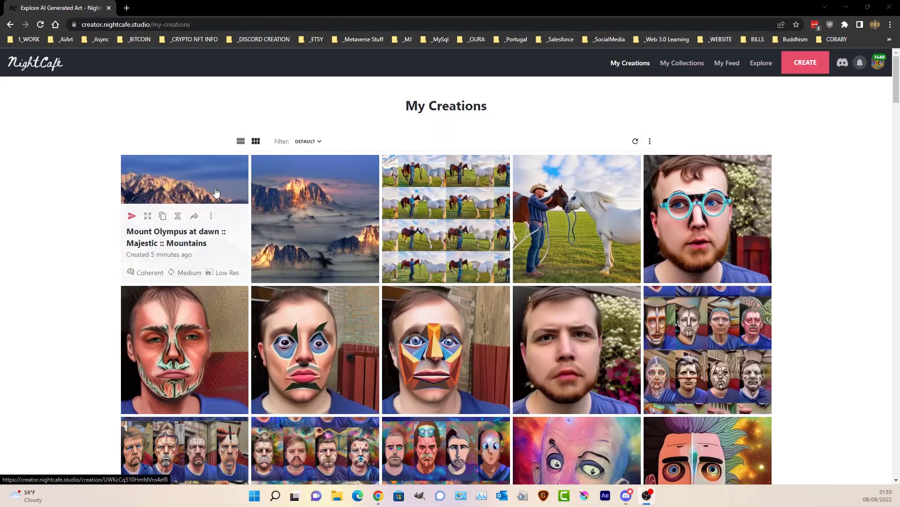
- Evolve the Coherent Mount Olympus creation with the Stable algorithm and extend its text prompt with ":: greek gods"
mouse_move(205, 196)
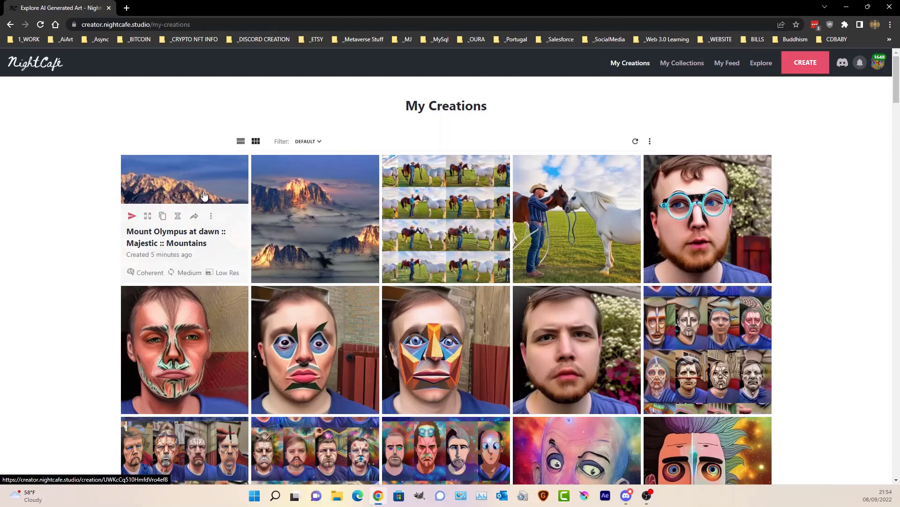
left_click(204, 195)
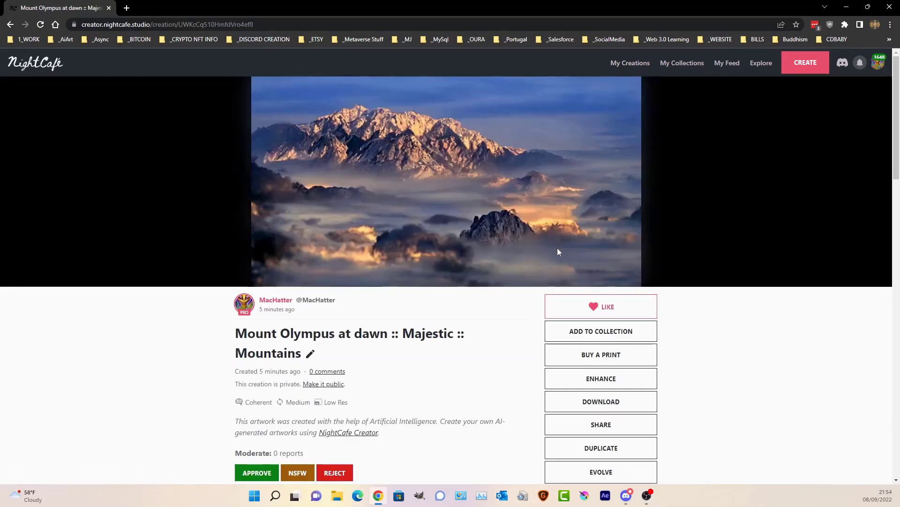
scroll(735, 254, "down", 3)
left_click(609, 332)
left_click(462, 141)
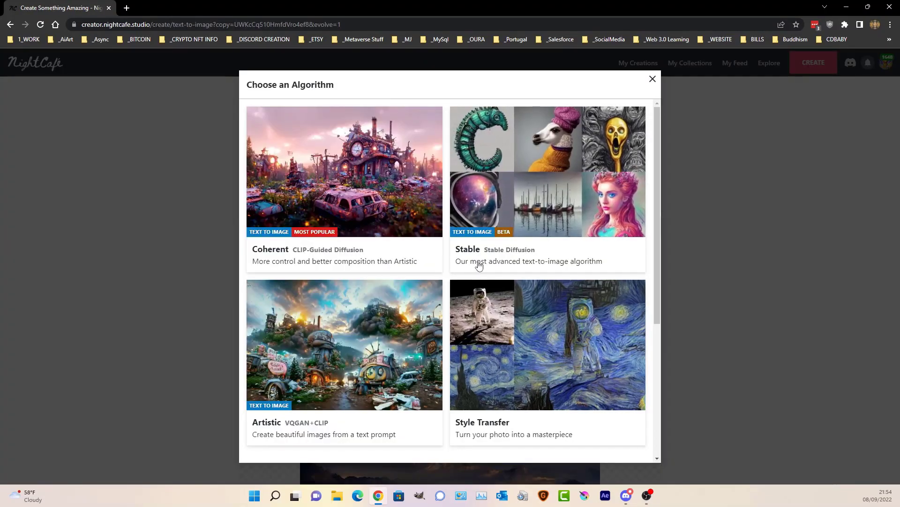
left_click(474, 267)
left_click(446, 223)
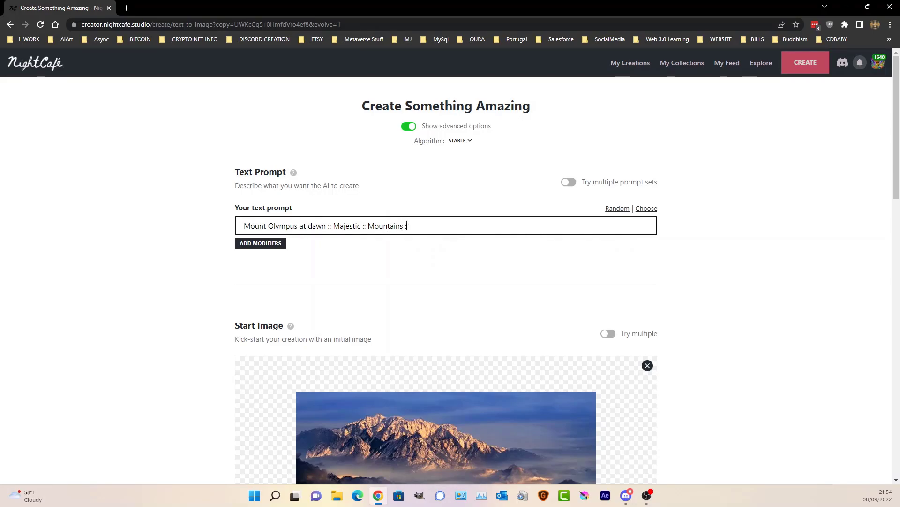
type("greek gods")
- Set the prompt weight to 90%, the noise weight to 10%, the number of images to 16 and the sampling method to K_HEUN
scroll(408, 227, "down", 10)
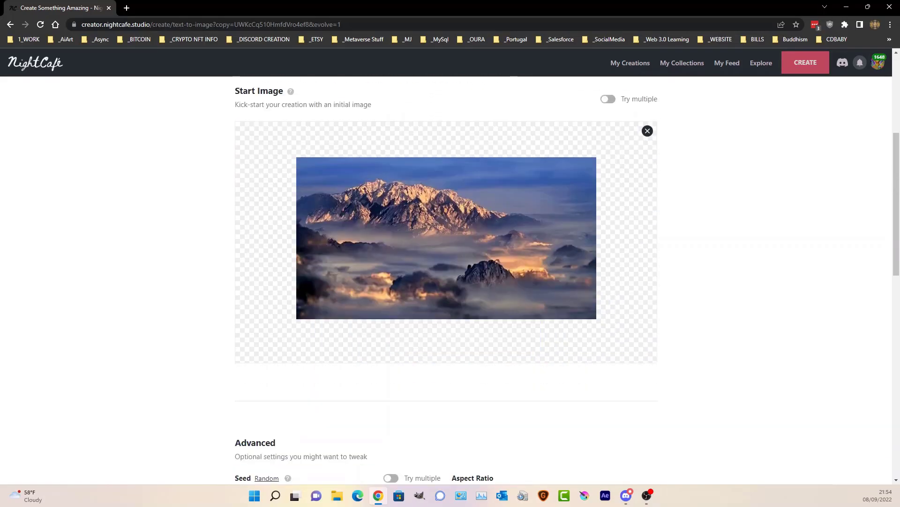
left_click_drag(436, 335, 412, 342)
left_click_drag(300, 385, 265, 387)
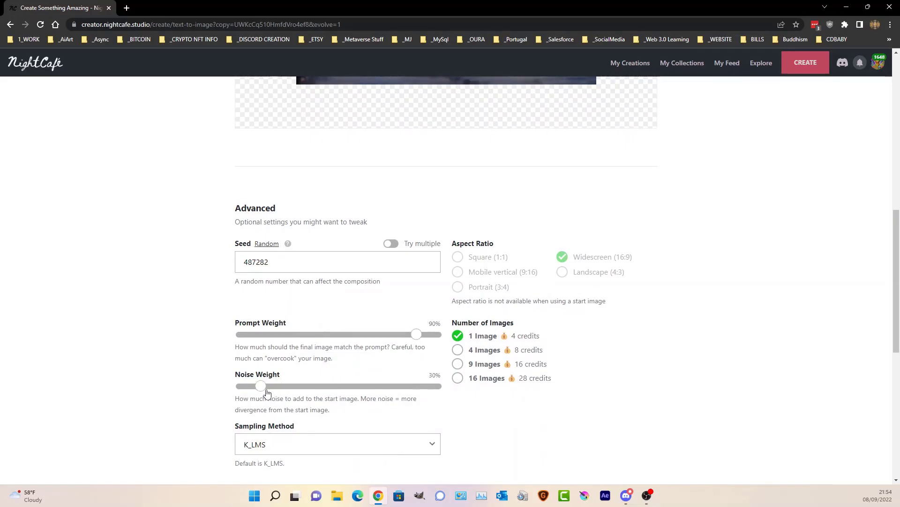
left_click(458, 378)
scroll(478, 360, "down", 5)
left_click(333, 211)
left_click(298, 245)
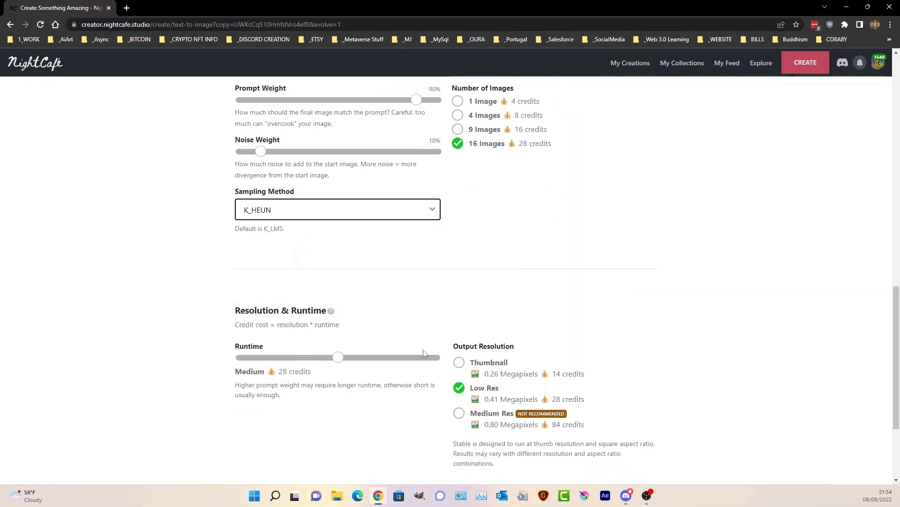
- Choose Short runtime and Thumbnail resolution, and generate the 16 evolved Stable images
left_click(238, 361)
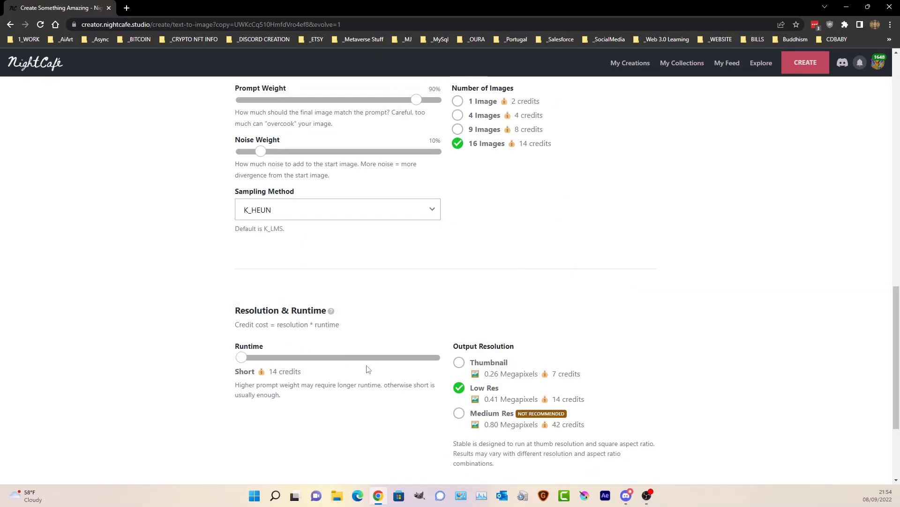
left_click(459, 363)
scroll(462, 363, "down", 3)
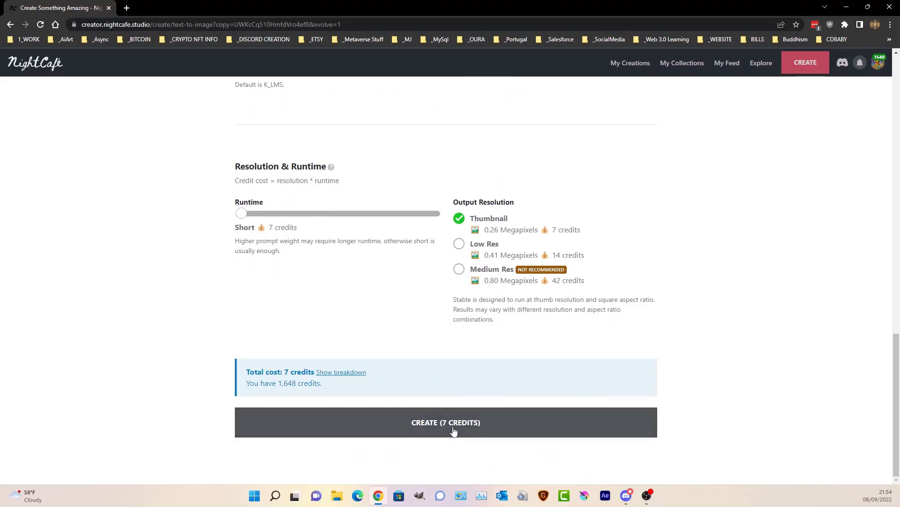
left_click(454, 430)
left_click(506, 300)
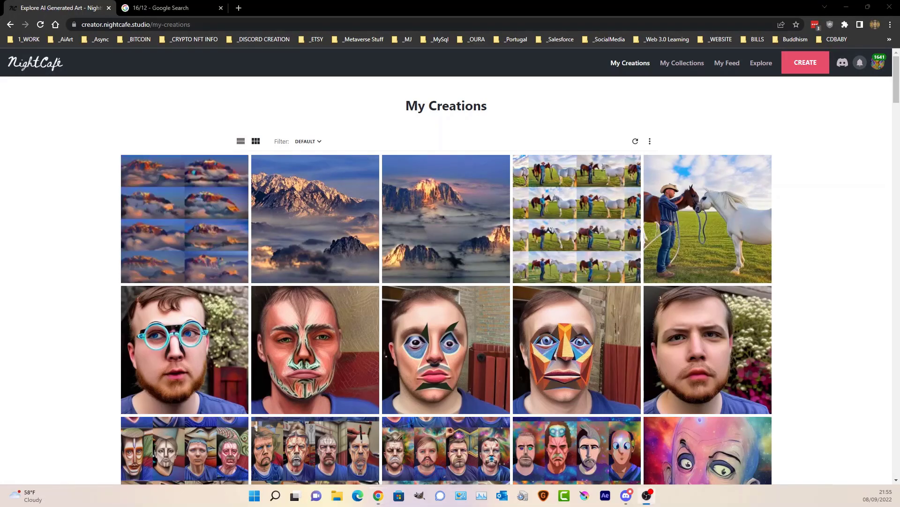
- Open the Stable "greek gods" creation and compare its individual output images
left_click(197, 8)
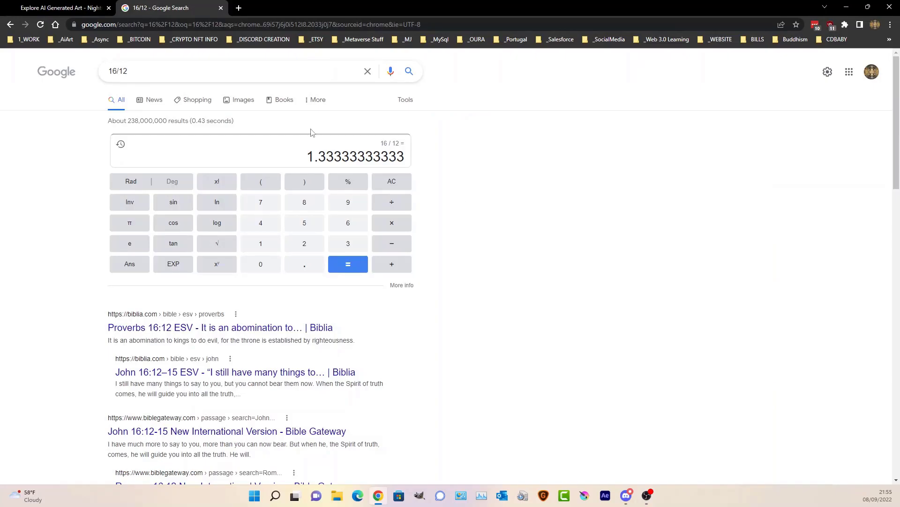
left_click(70, 8)
left_click(184, 203)
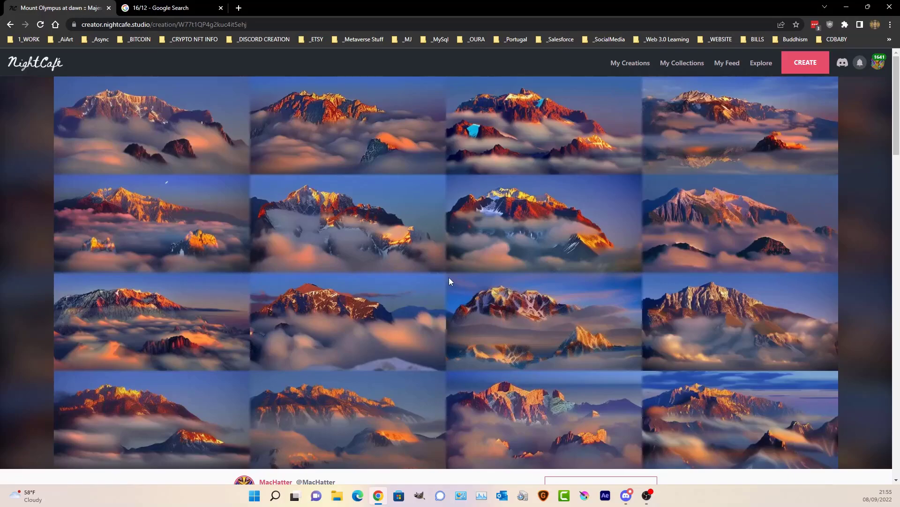
scroll(449, 277, "down", 10)
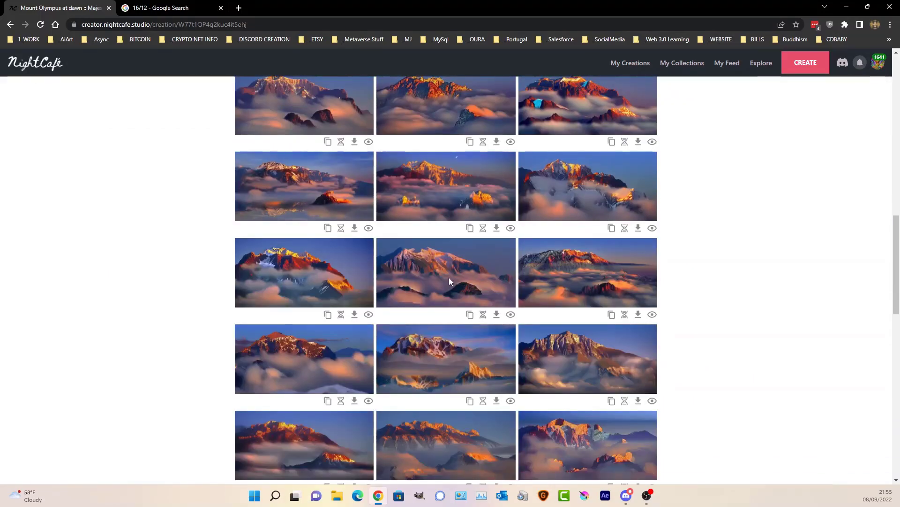
scroll(449, 277, "down", 5)
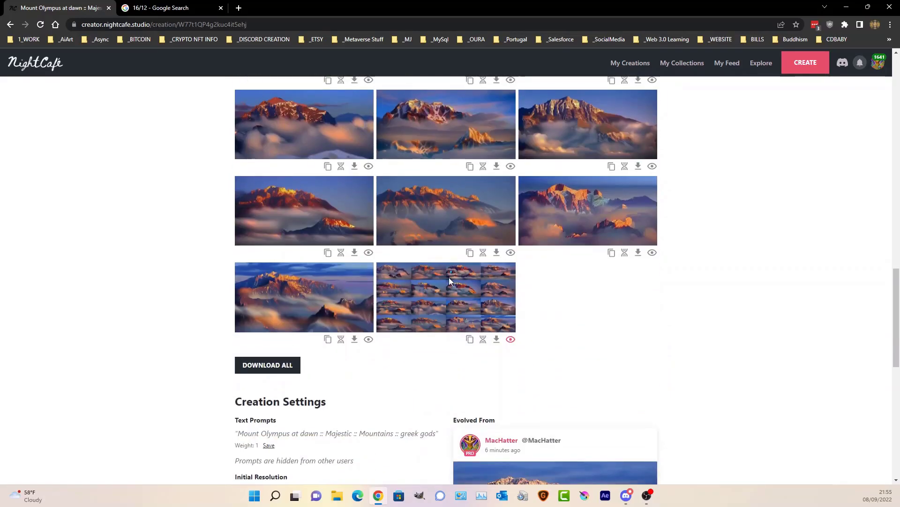
scroll(346, 207, "up", 5)
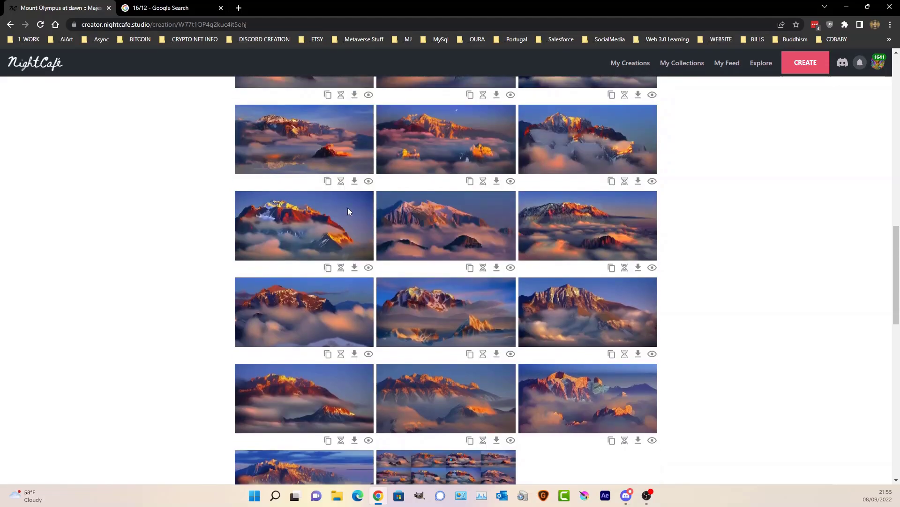
scroll(376, 234, "down", 4)
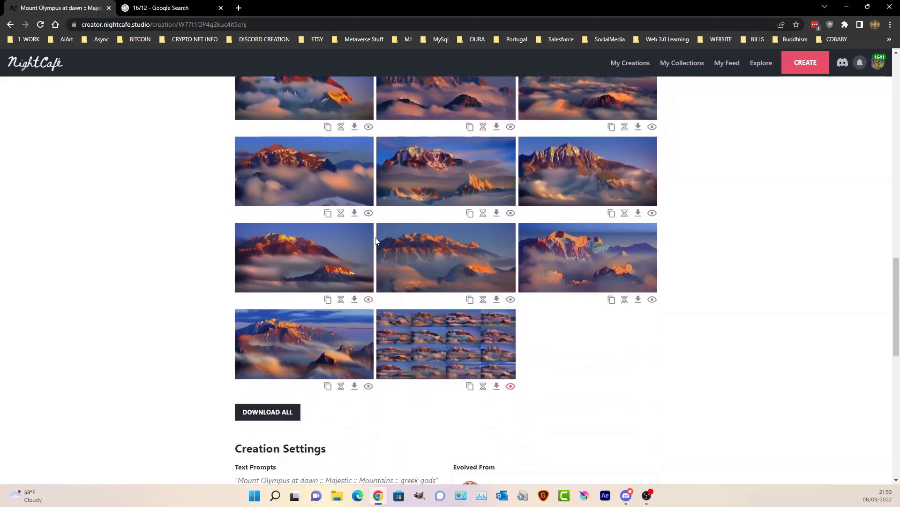
- Make the 14th output image of the "greek gods" creation its primary image and check the page's main picture
scroll(558, 300, "up", 6)
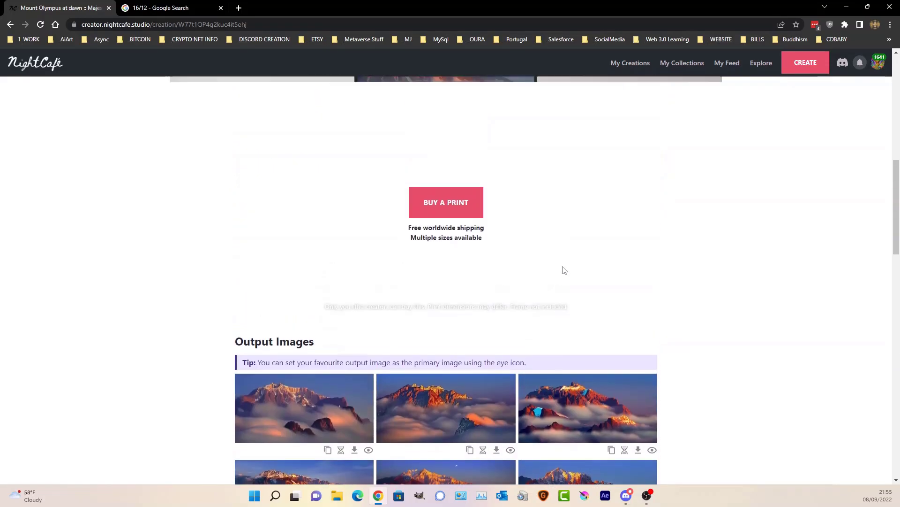
scroll(564, 274, "up", 8)
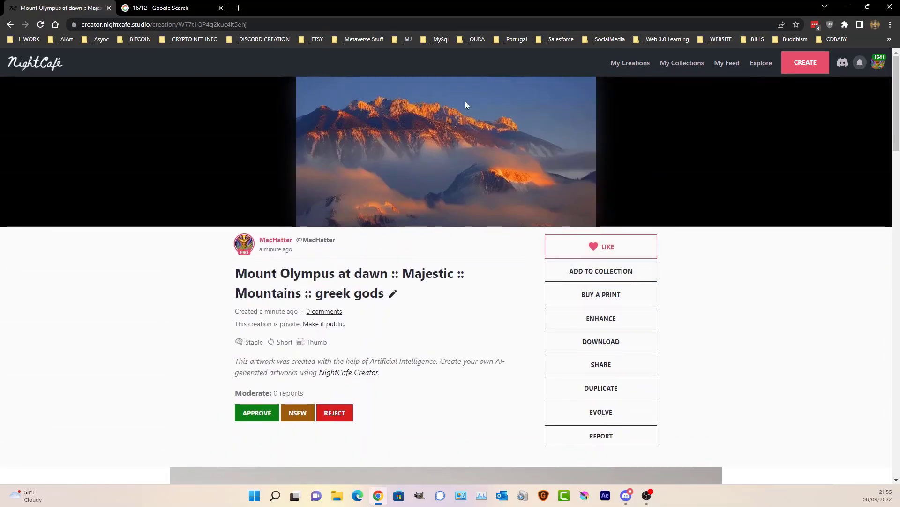
scroll(510, 173, "down", 15)
scroll(511, 176, "down", 12)
scroll(635, 50, "up", 5)
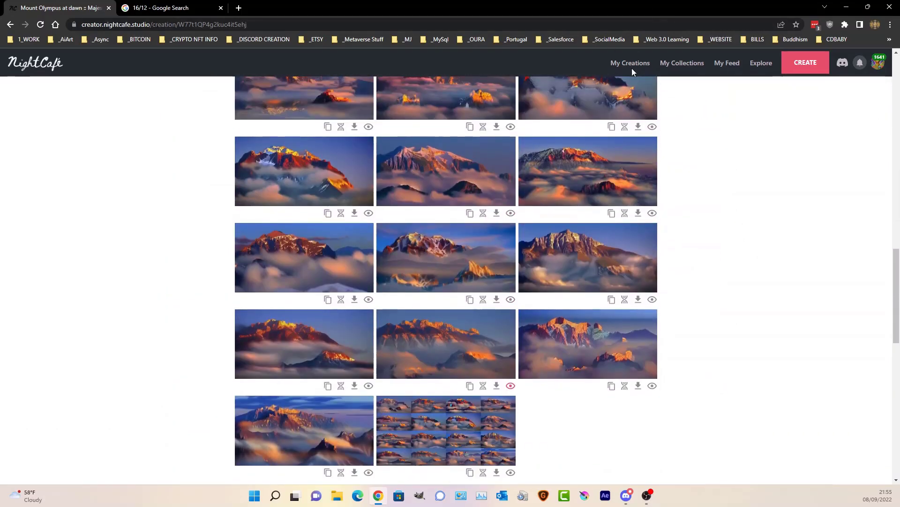
- Open the Artistic "City on the moon" creation from the saved creations and examine its image and creation settings
left_click(633, 67)
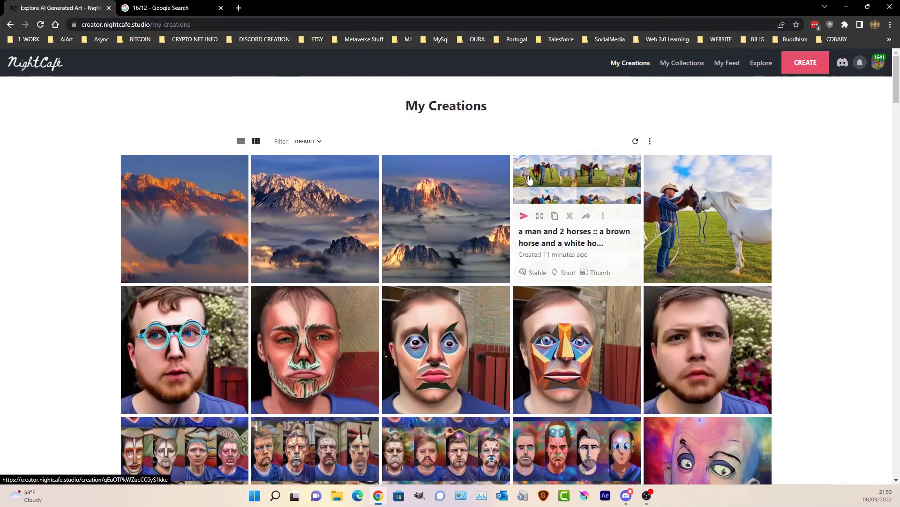
scroll(529, 179, "down", 10)
scroll(490, 201, "down", 2)
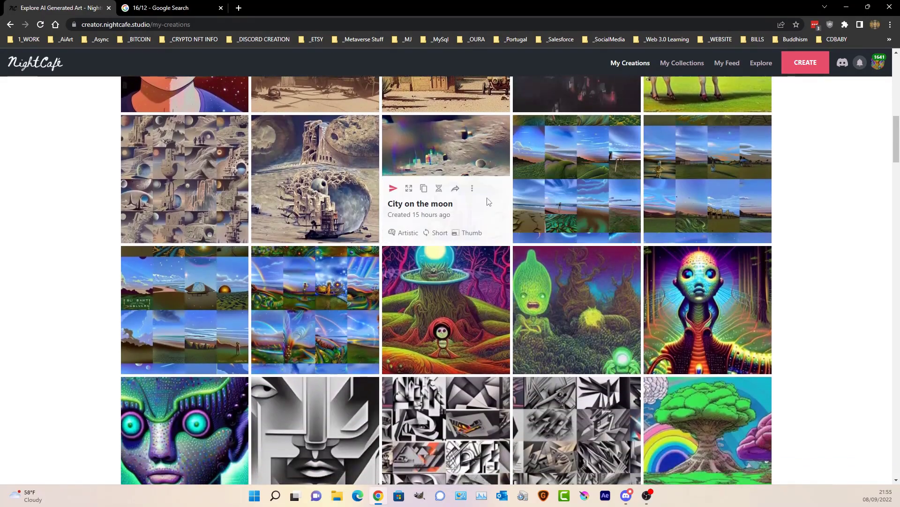
left_click(449, 159)
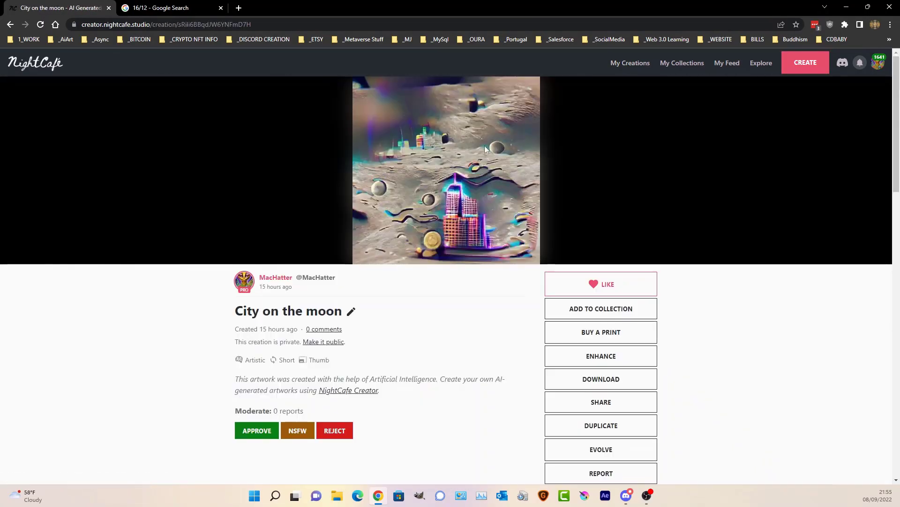
scroll(336, 264, "down", 12)
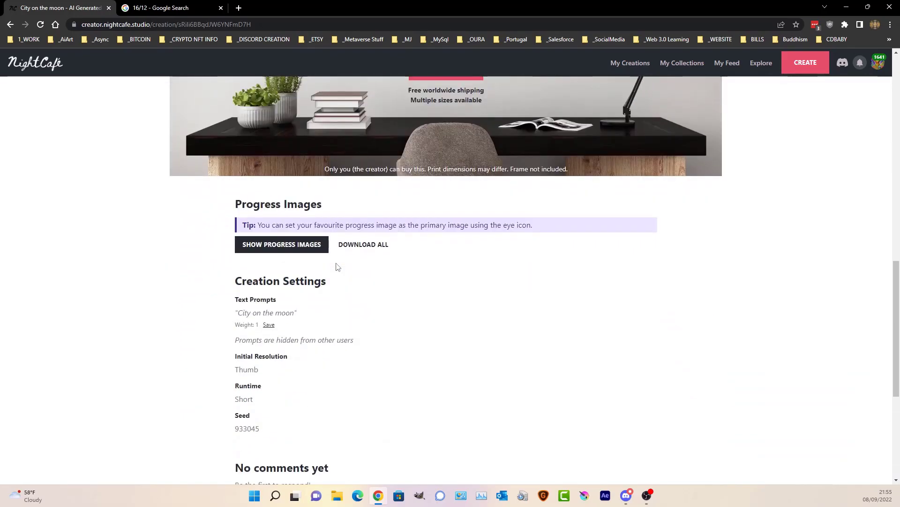
scroll(375, 241, "up", 12)
key("alt+Left")
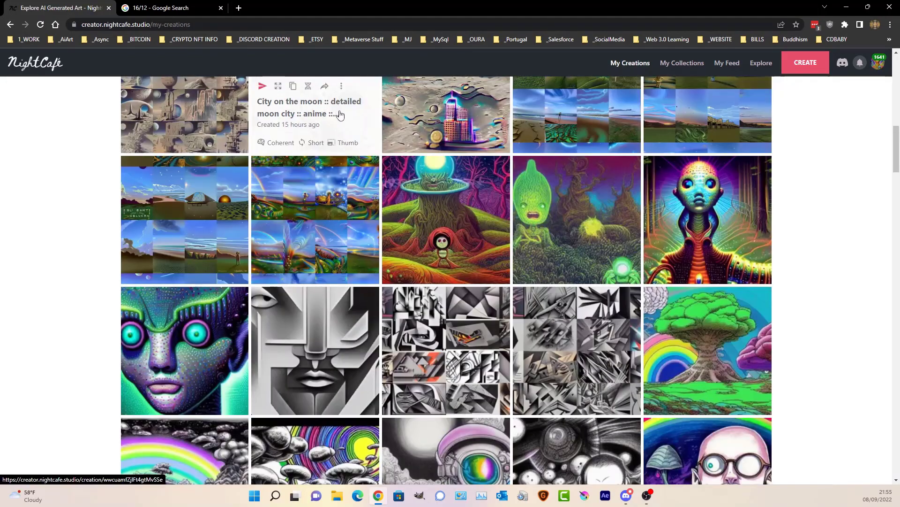
- Open the Coherent "City on the moon" creation and examine its image and the added "detailed moon city" part of its prompt
scroll(350, 119, "up", 4)
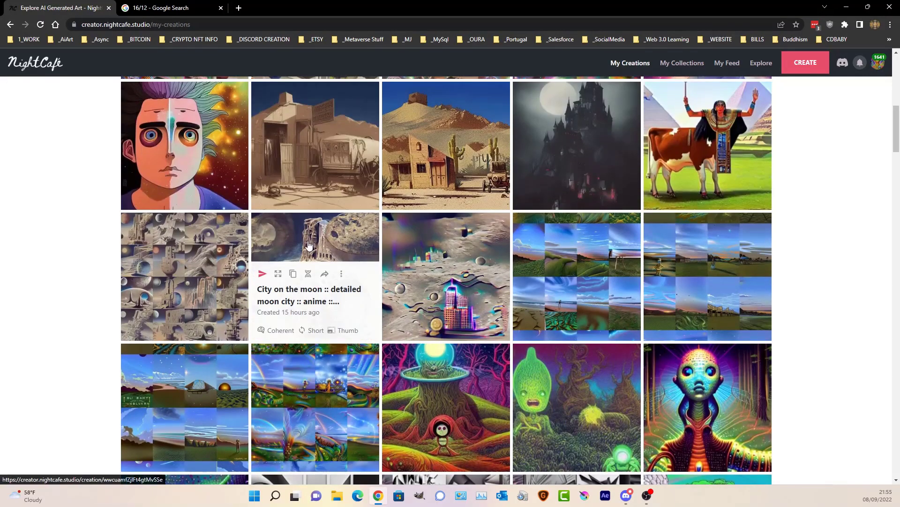
double_click(309, 245)
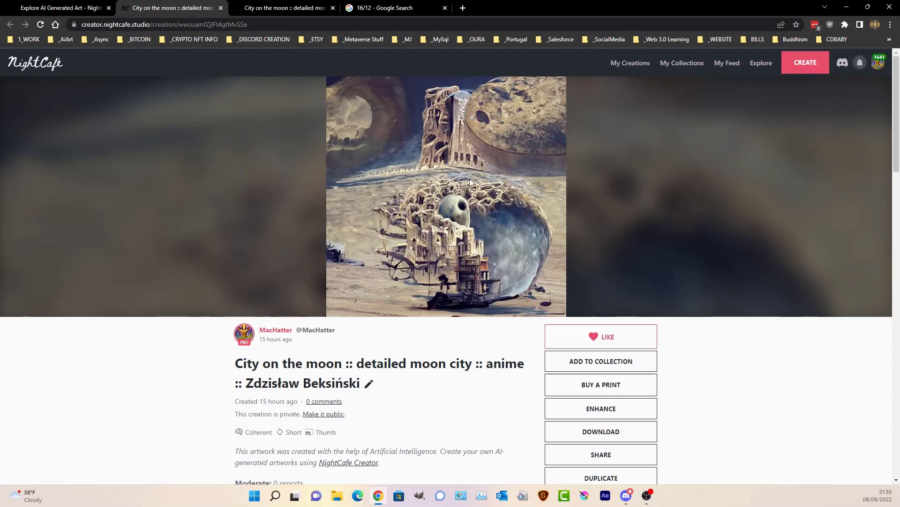
scroll(356, 319, "down", 3)
scroll(356, 319, "up", 1)
left_click_drag(357, 270, 482, 274)
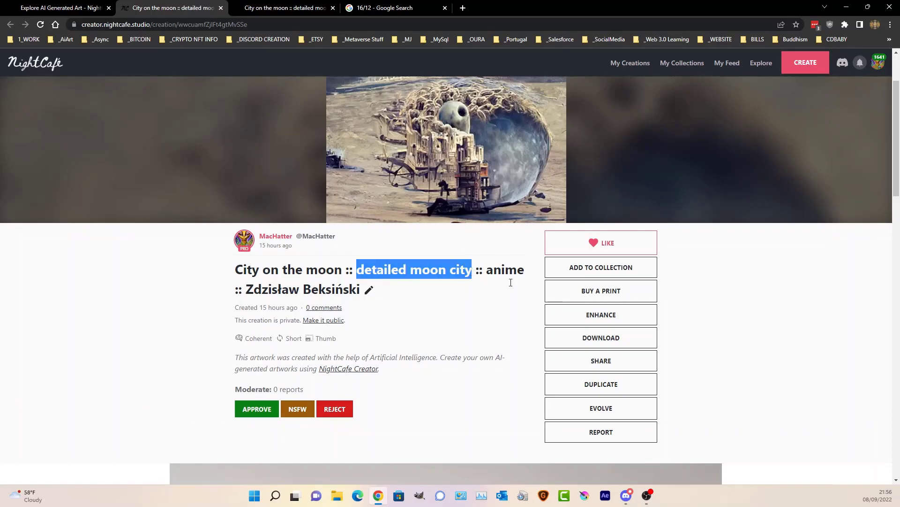
scroll(405, 320, "up", 2)
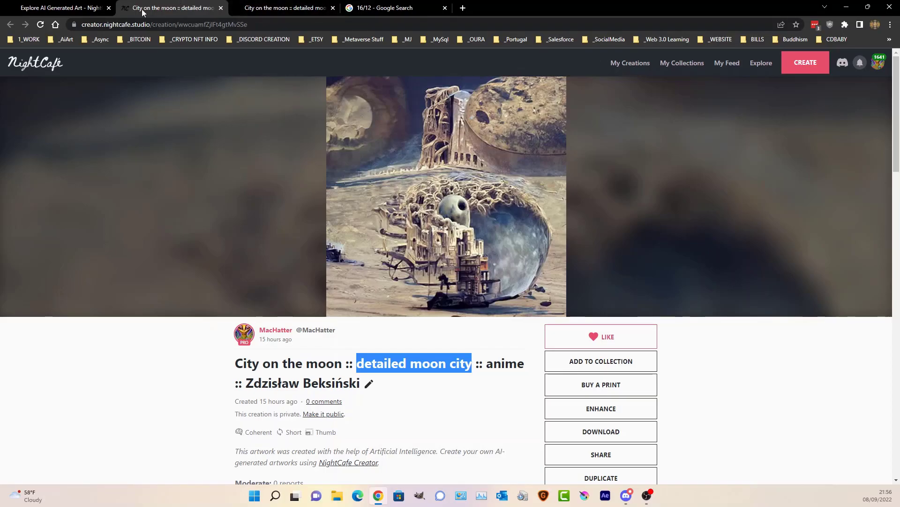
- Open the Stable version of "City on the moon" and examine its output images, creation settings and source image
left_click(65, 7)
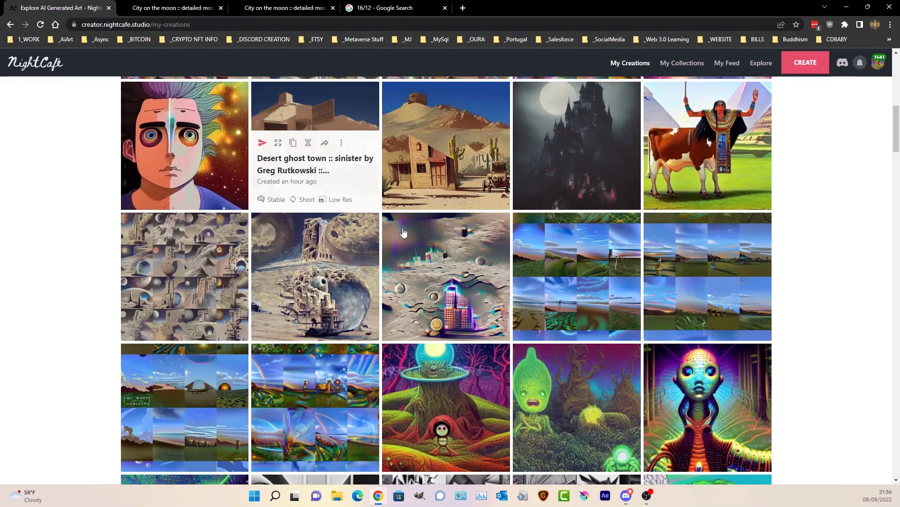
left_click(313, 9)
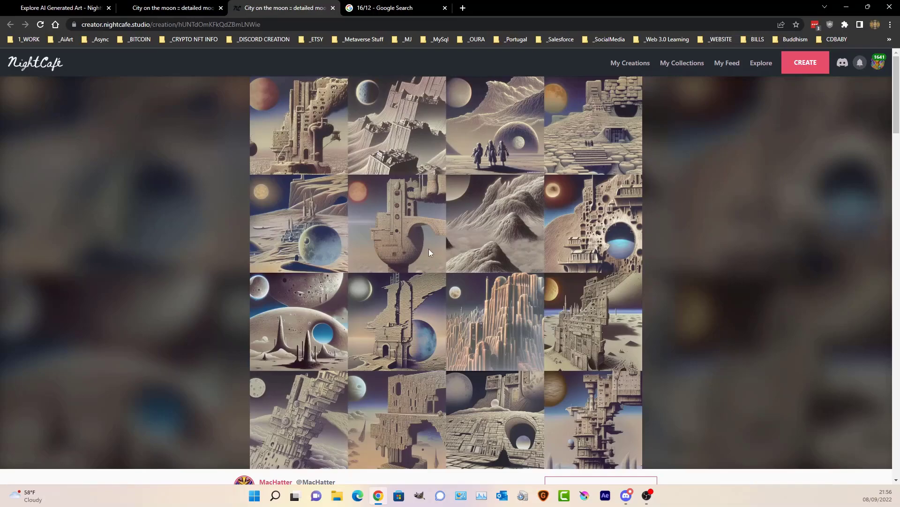
scroll(458, 238, "down", 8)
scroll(462, 237, "up", 2)
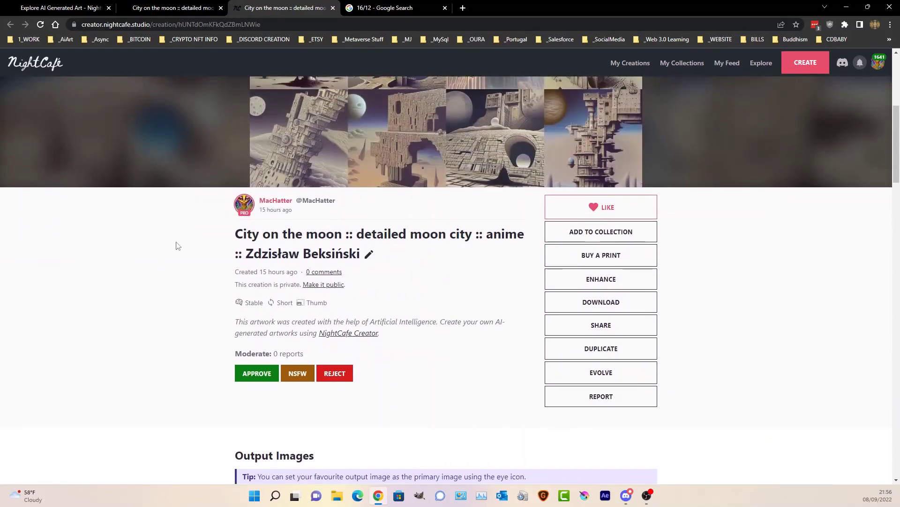
scroll(495, 310, "down", 18)
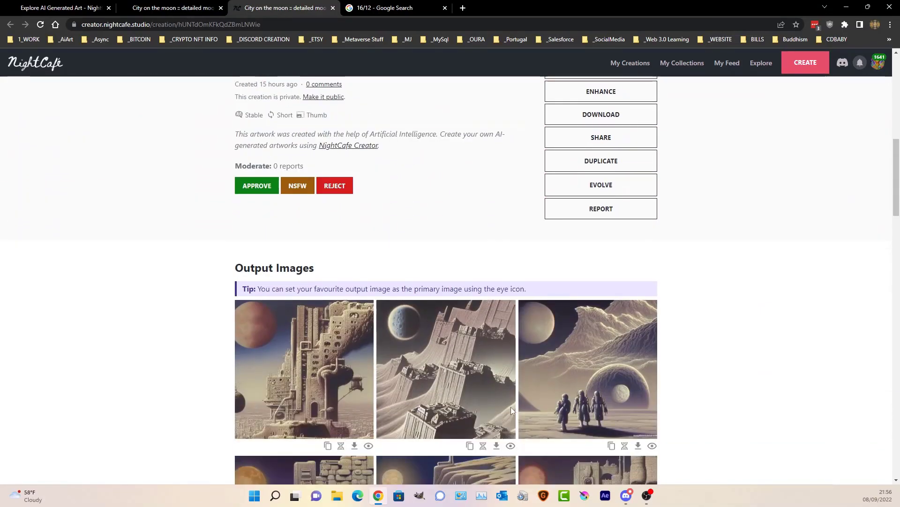
scroll(428, 342, "up", 3)
scroll(428, 342, "down", 1)
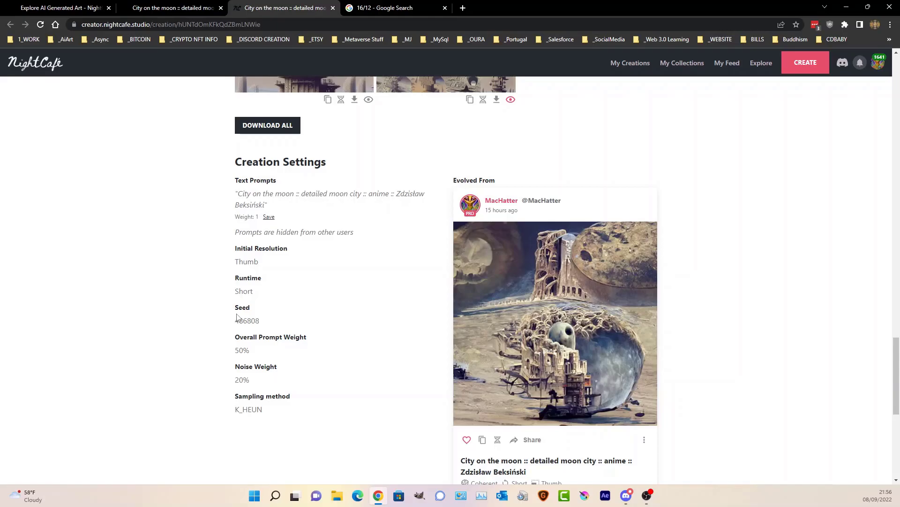
scroll(359, 305, "up", 7)
scroll(361, 305, "up", 4)
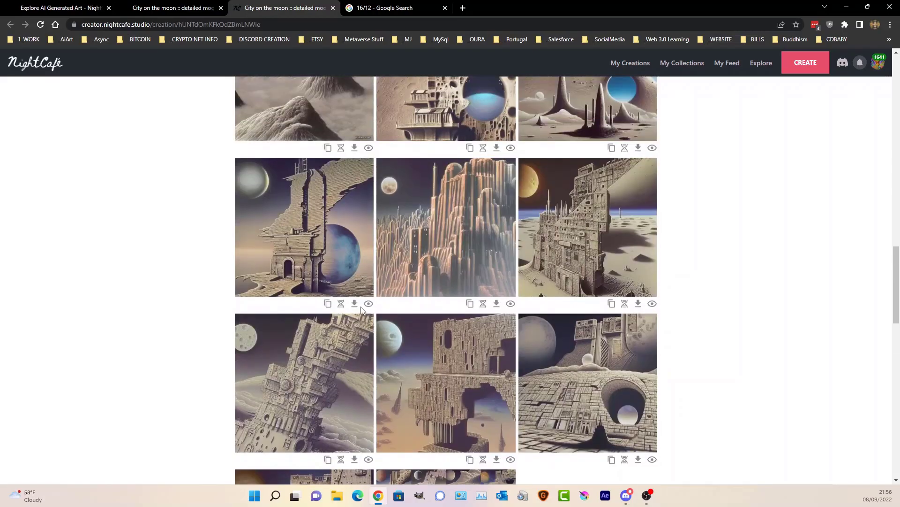
- Make the third output image, with the three walking figures, the primary image and check the page's main picture and print preview
scroll(478, 276, "up", 7)
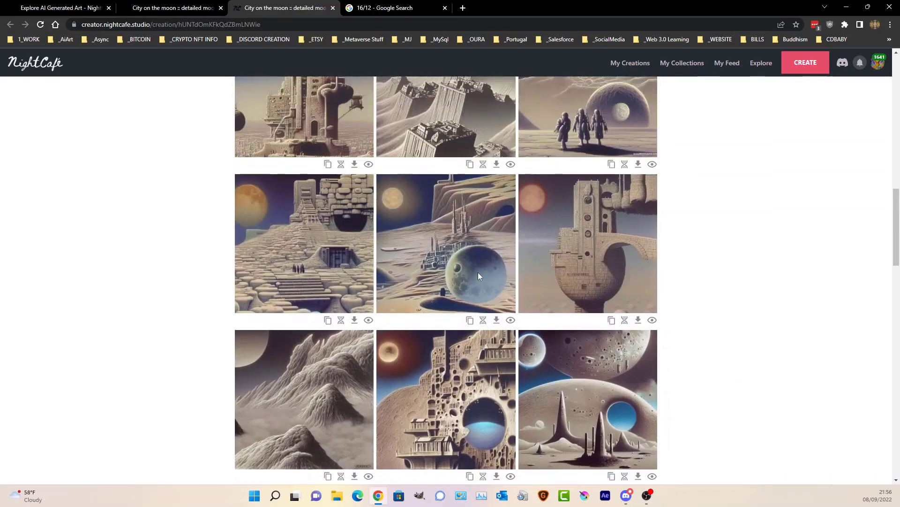
scroll(477, 272, "up", 3)
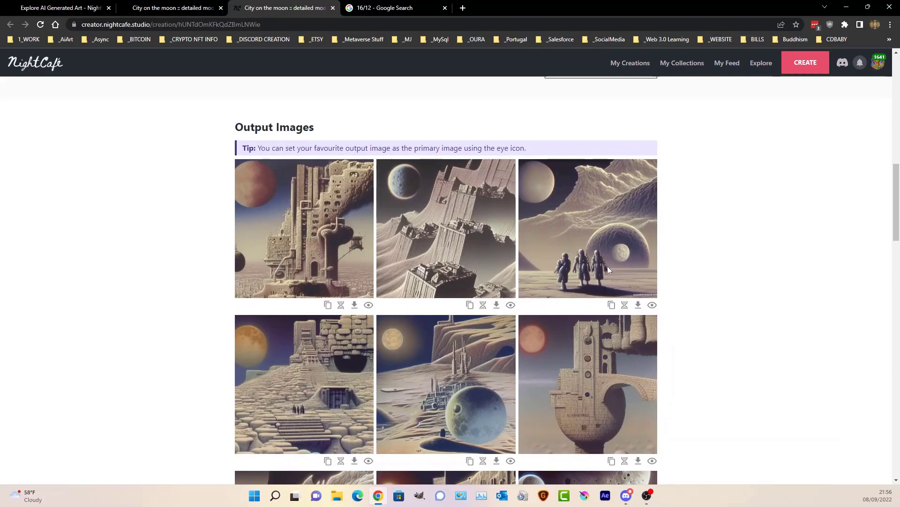
scroll(659, 311, "up", 7)
scroll(659, 311, "up", 10)
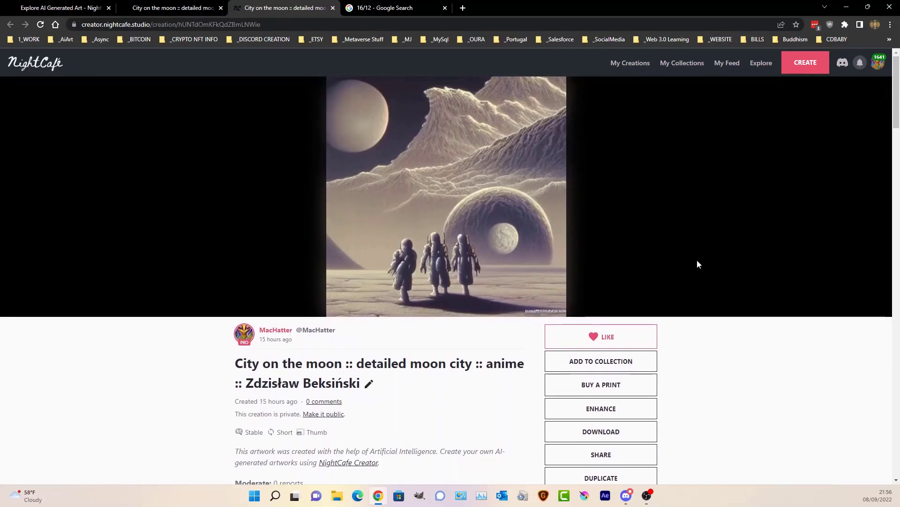
scroll(459, 283, "down", 15)
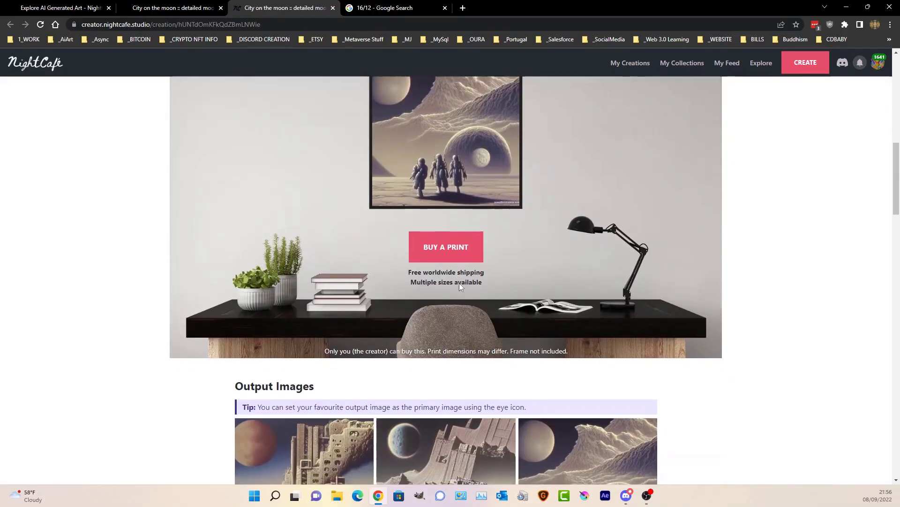
scroll(461, 269, "up", 15)
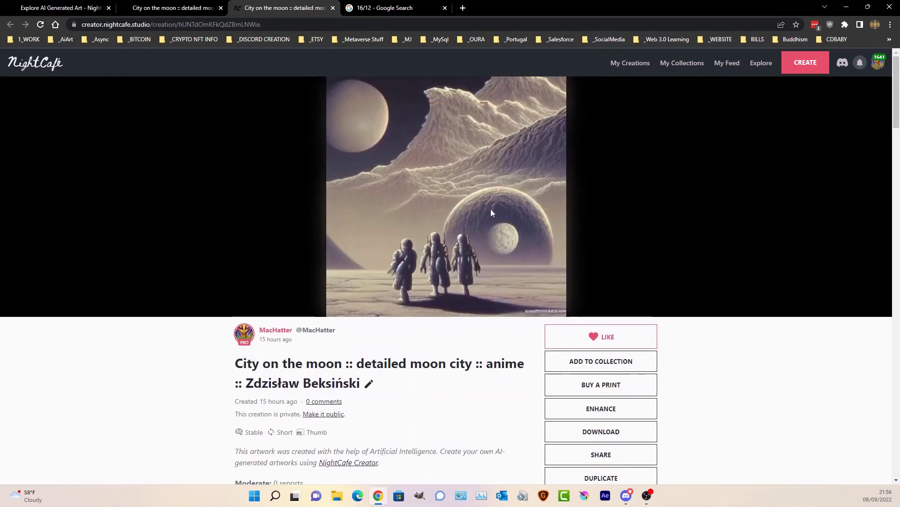
- Open the black-and-white "Scottish Man, spaced out" Stable creation from the saved creations and evolve it, checking its start image
left_click(635, 69)
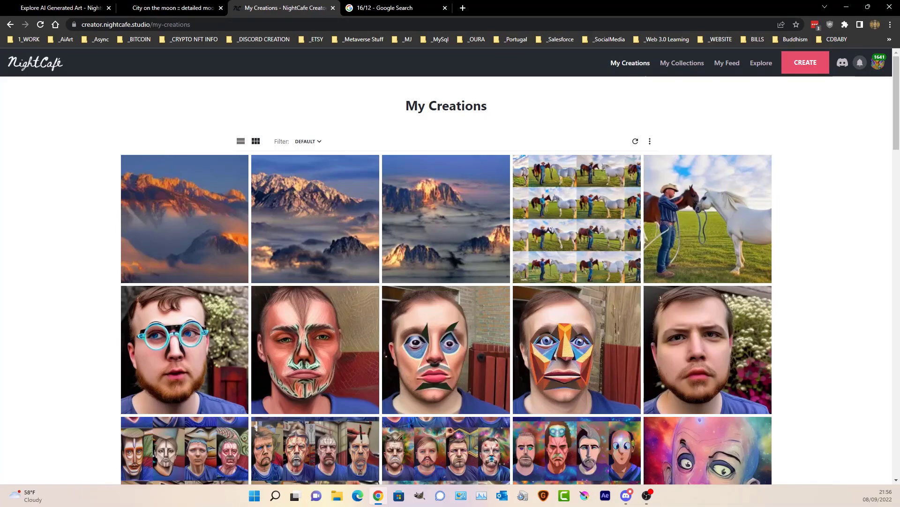
scroll(592, 280, "down", 10)
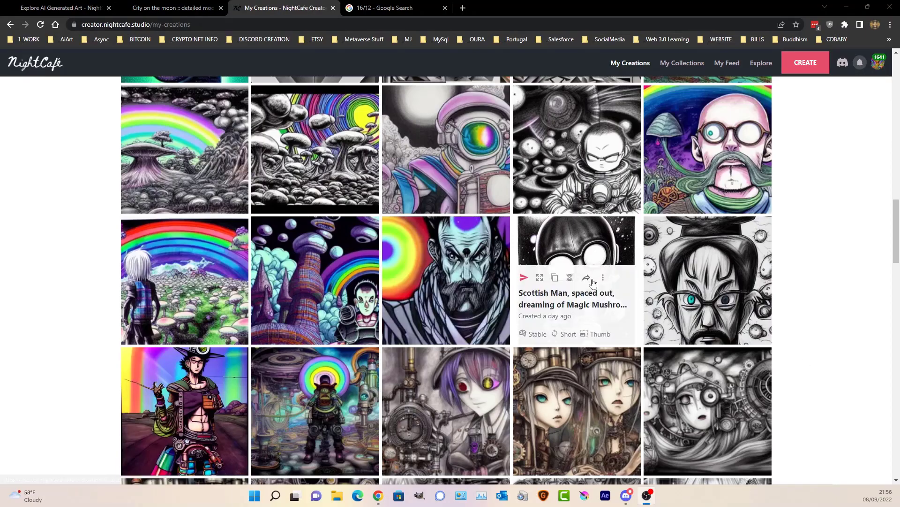
left_click(590, 255)
scroll(553, 273, "down", 3)
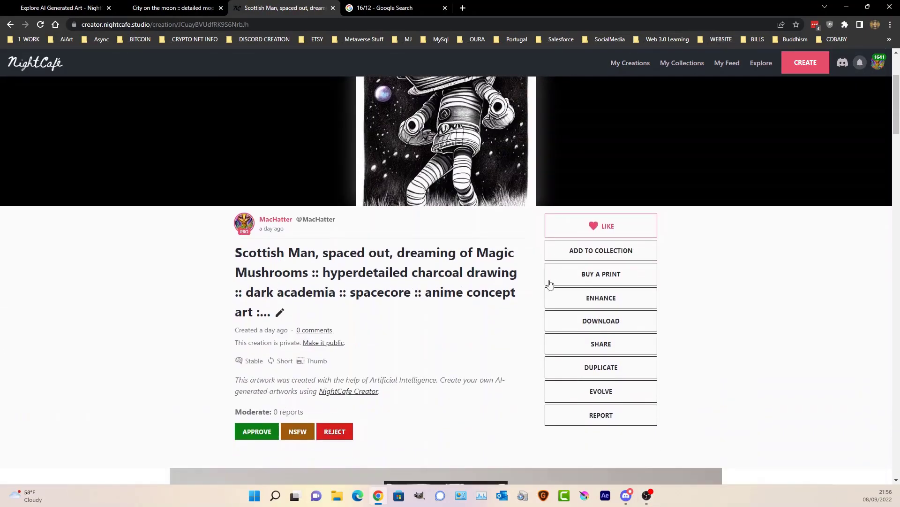
left_click(586, 391)
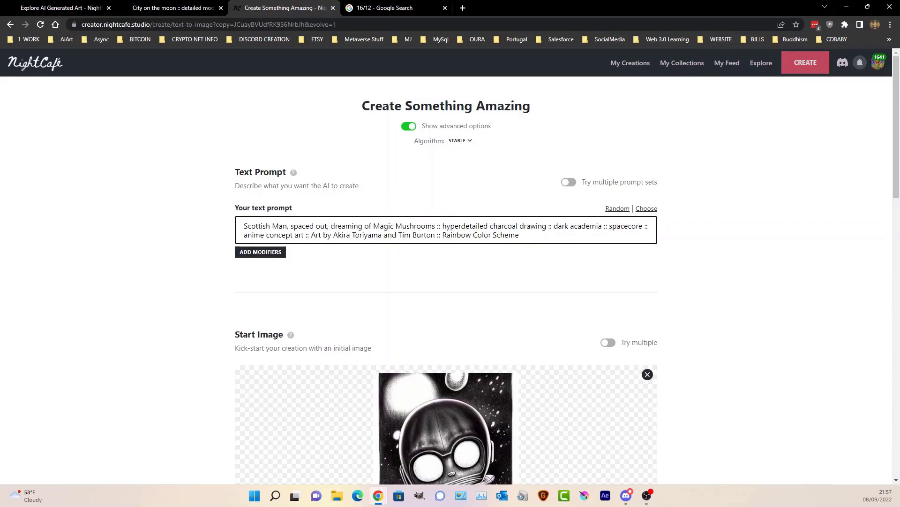
scroll(428, 265, "down", 4)
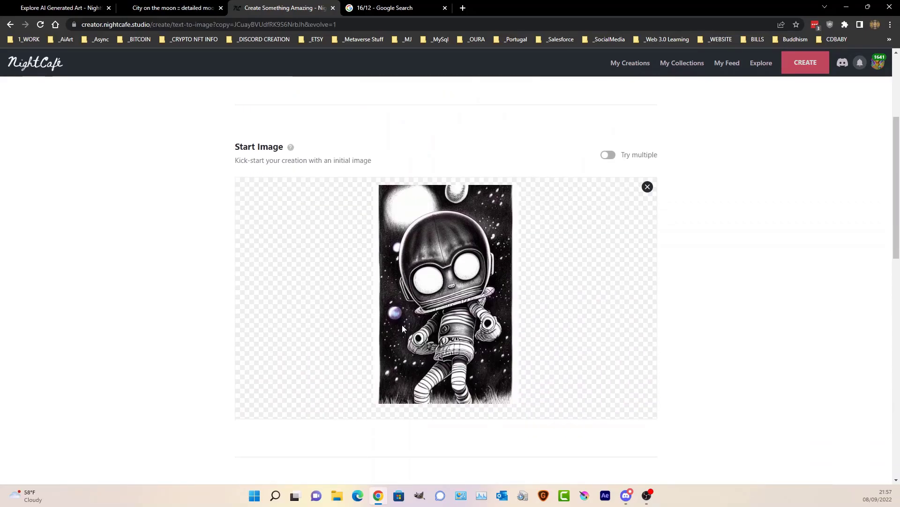
scroll(439, 259, "up", 3)
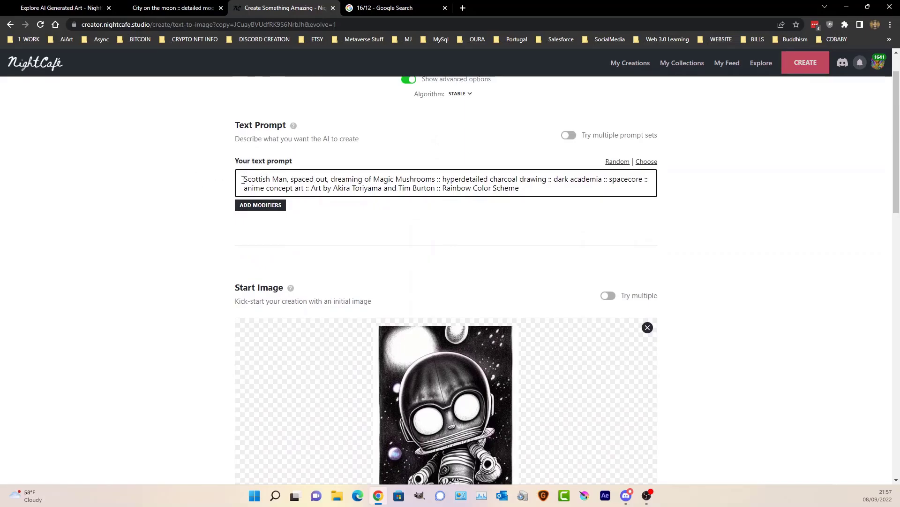
- Replace the text prompt with "blue eyes :: colourful background :: psychedelic"
left_click_drag(243, 179, 593, 210)
key("BackSpace")
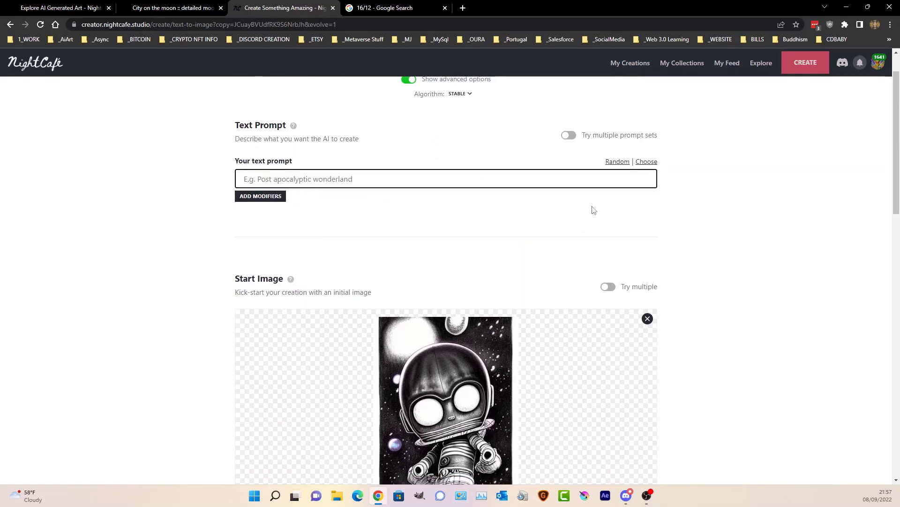
scroll(569, 222, "down", 3)
scroll(570, 223, "up", 2)
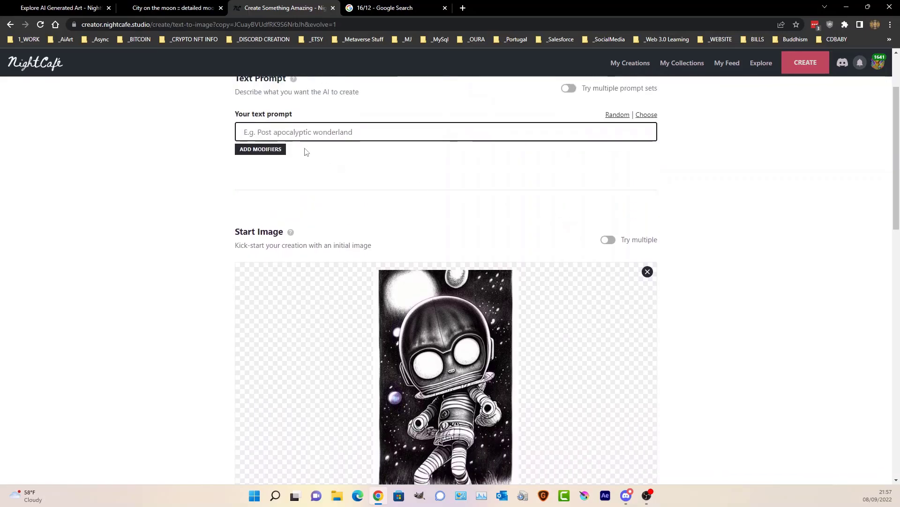
type("blue ")
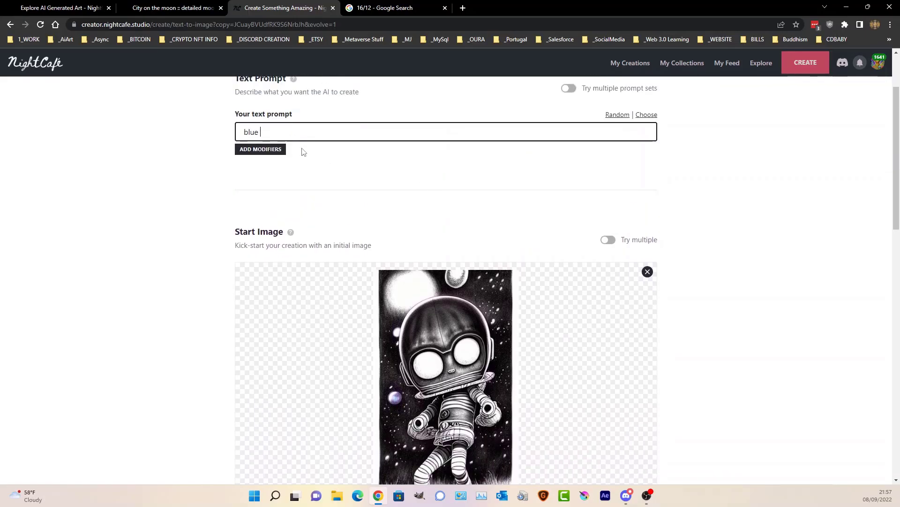
type("eyes :: colourful background :: psychedelic")
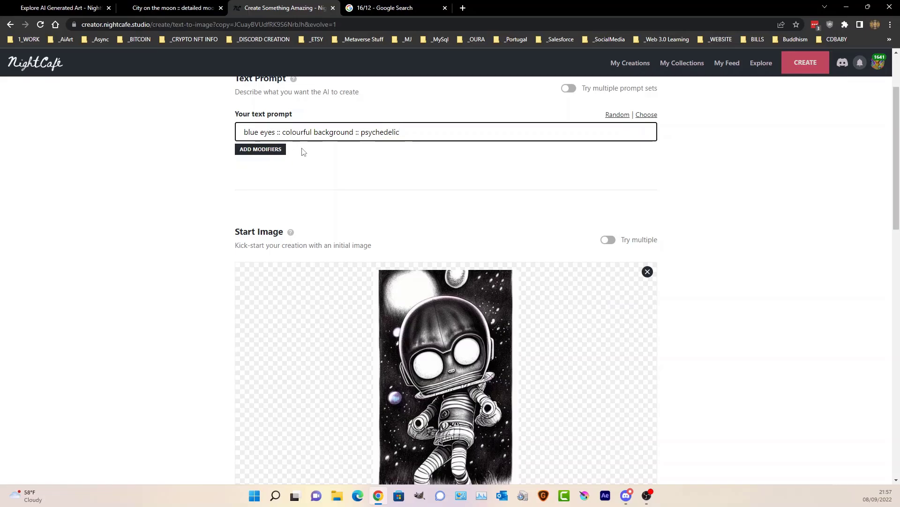
- Generate the 16 evolved images with the existing settings and open the new "blue eyes" creation
scroll(303, 152, "down", 10)
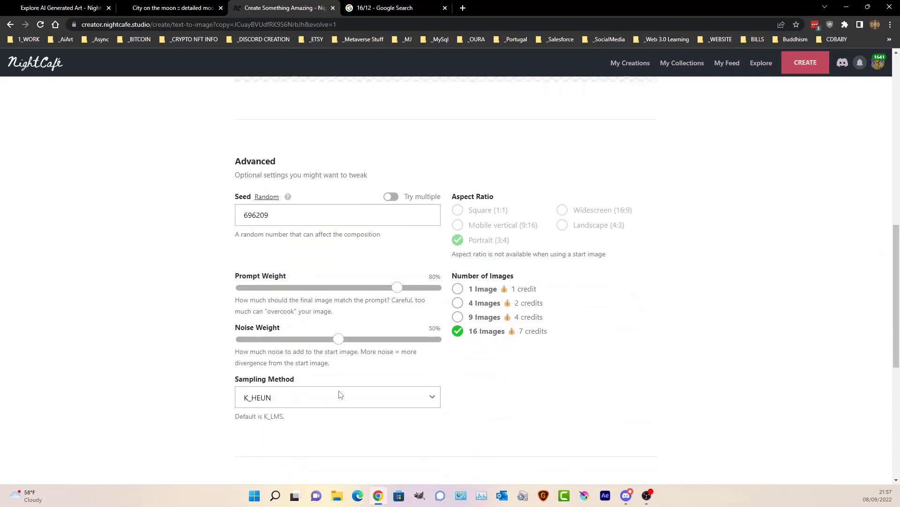
scroll(342, 392, "down", 6)
scroll(481, 392, "down", 1)
left_click(466, 424)
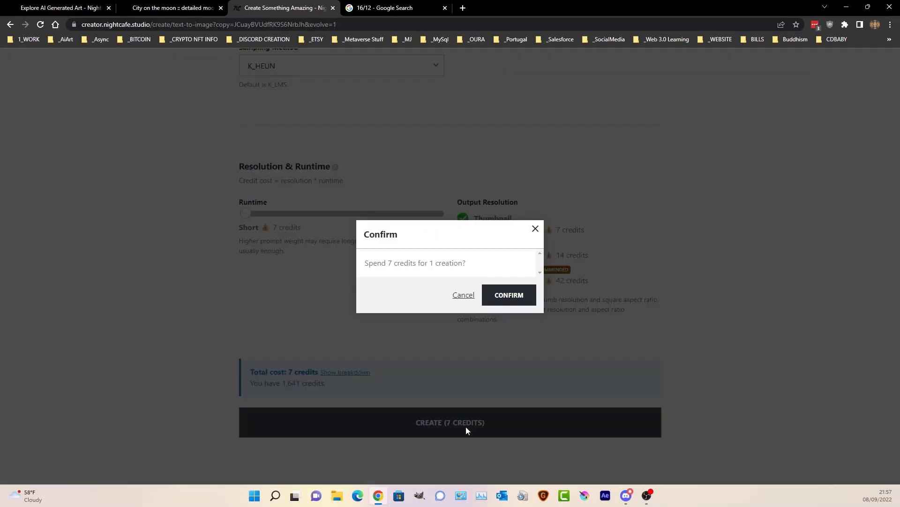
left_click(509, 295)
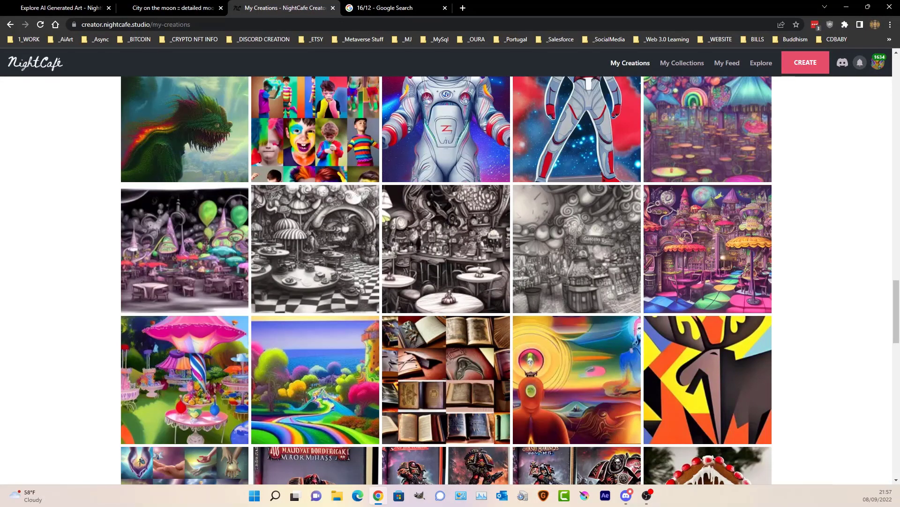
scroll(189, 183, "up", 20)
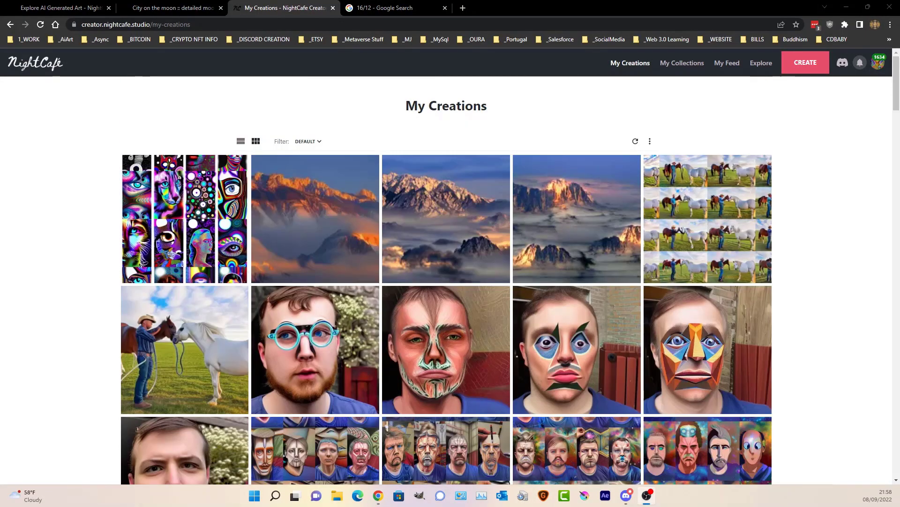
left_click(189, 183)
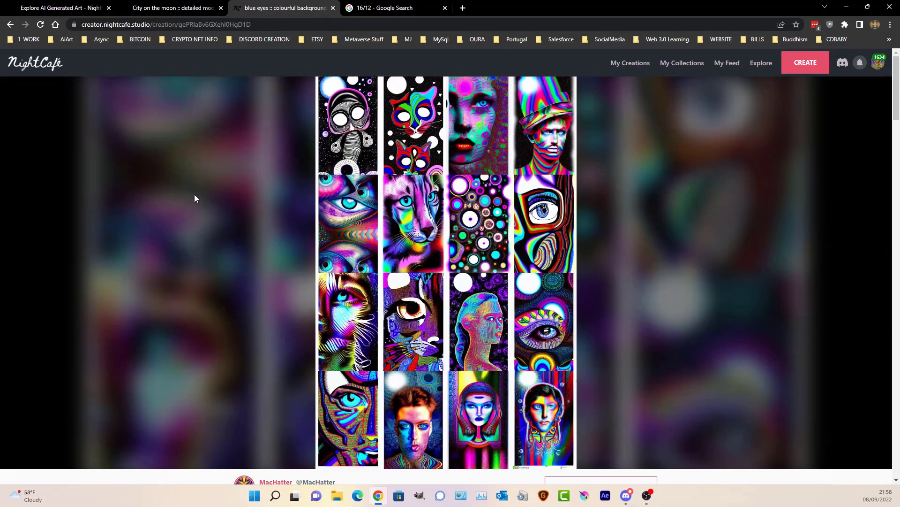
- Examine the evolved output images of the "blue eyes" creation from the first row through the final composite grid, and review the first rows again
scroll(192, 195, "down", 6)
scroll(200, 208, "down", 7)
scroll(199, 205, "down", 2)
scroll(198, 205, "up", 2)
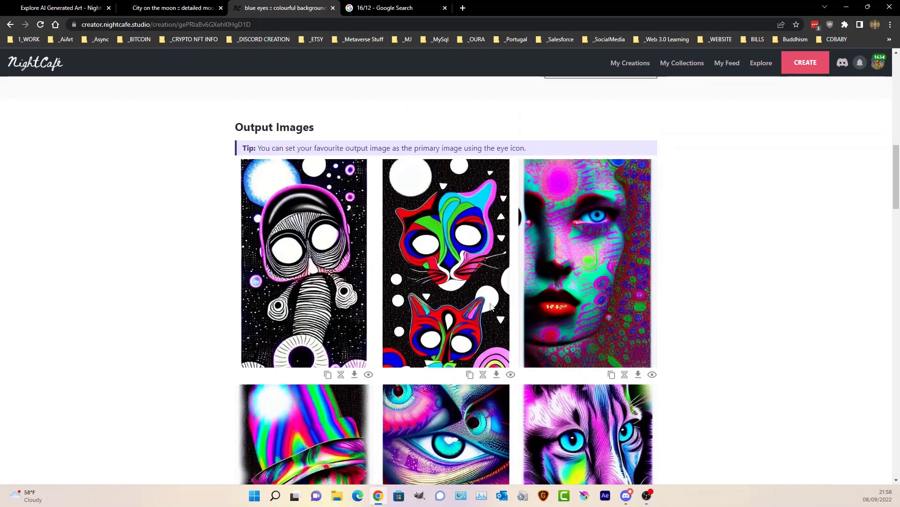
scroll(693, 337, "down", 4)
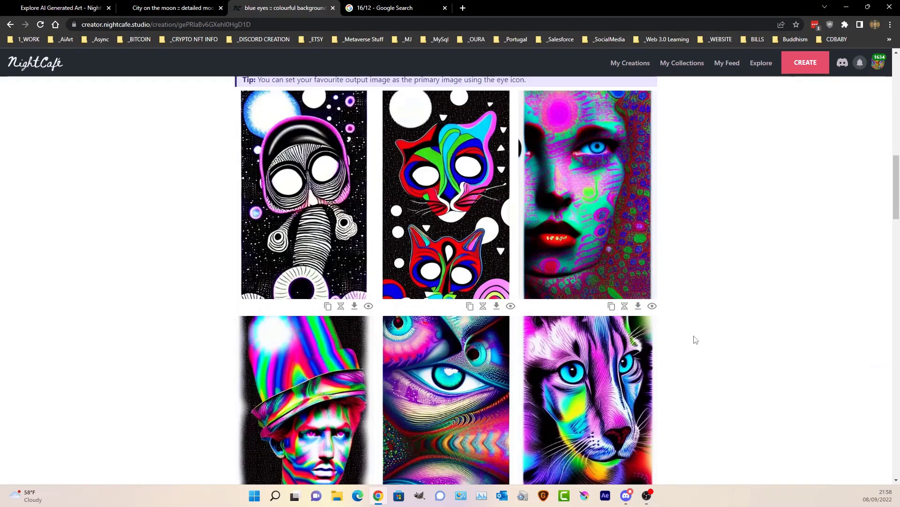
scroll(533, 226, "up", 3)
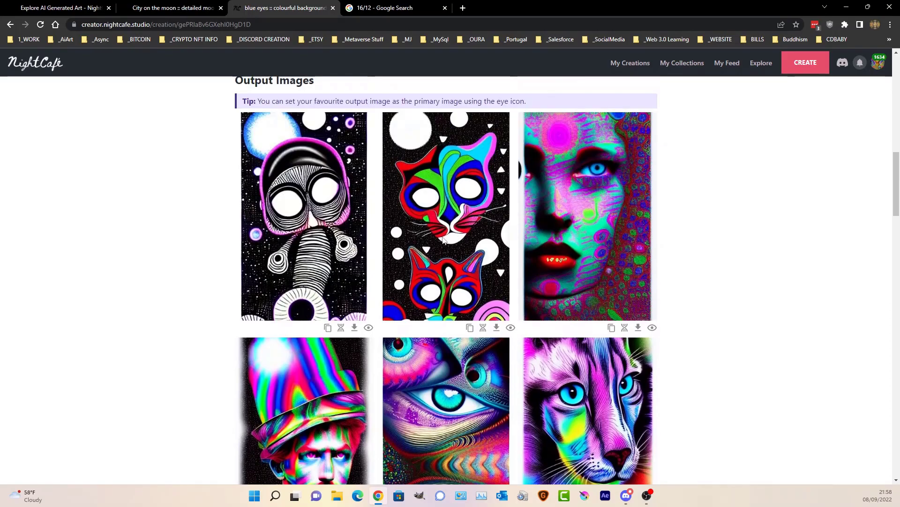
scroll(276, 317, "down", 3)
scroll(276, 316, "down", 1)
scroll(282, 310, "up", 1)
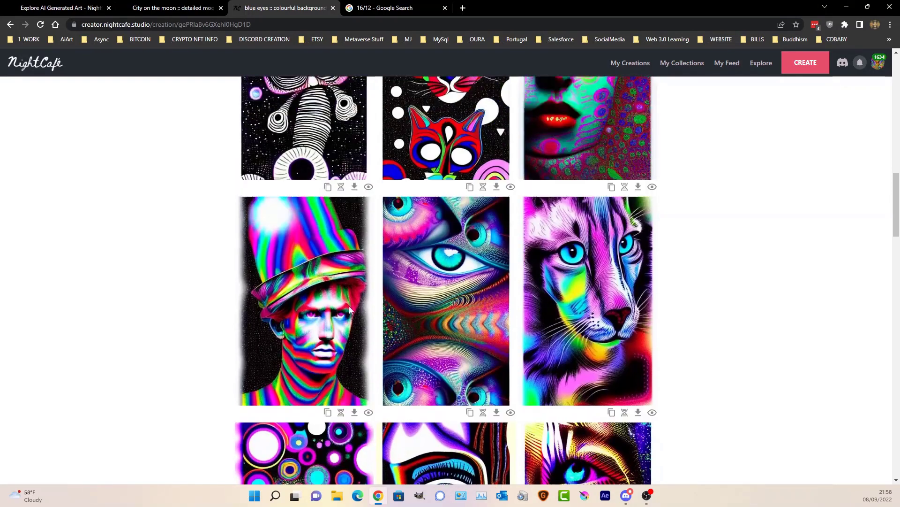
scroll(345, 279, "down", 6)
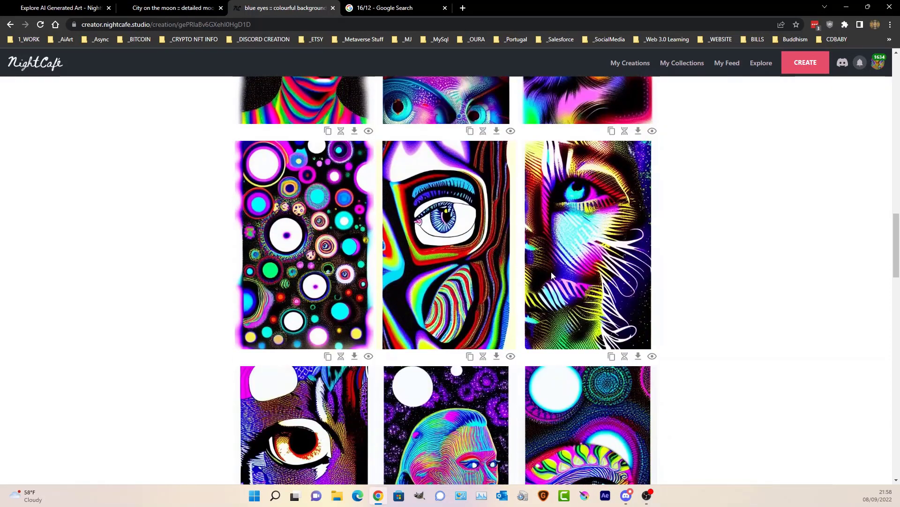
scroll(623, 282, "down", 5)
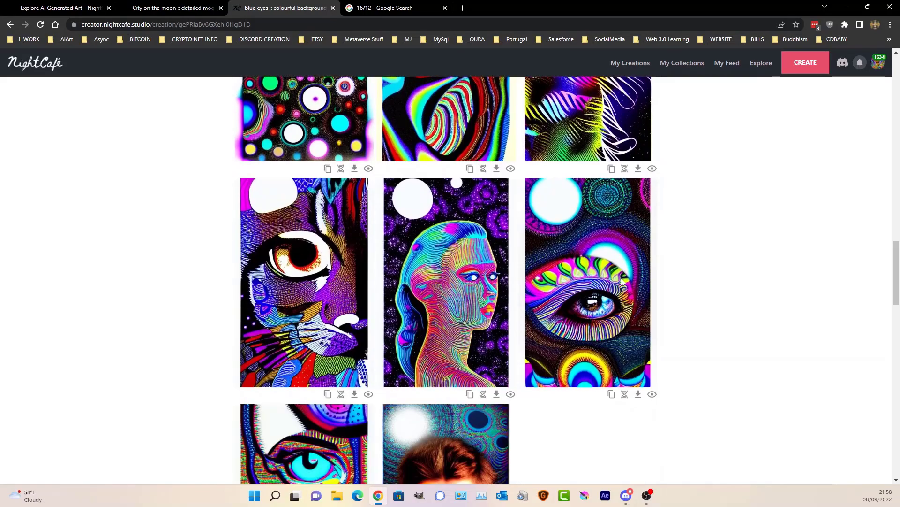
scroll(621, 281, "down", 4)
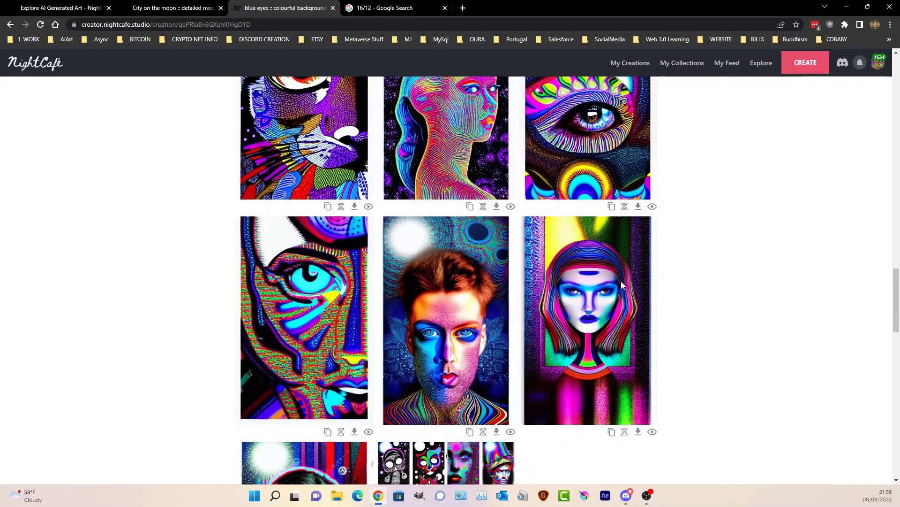
scroll(622, 283, "down", 4)
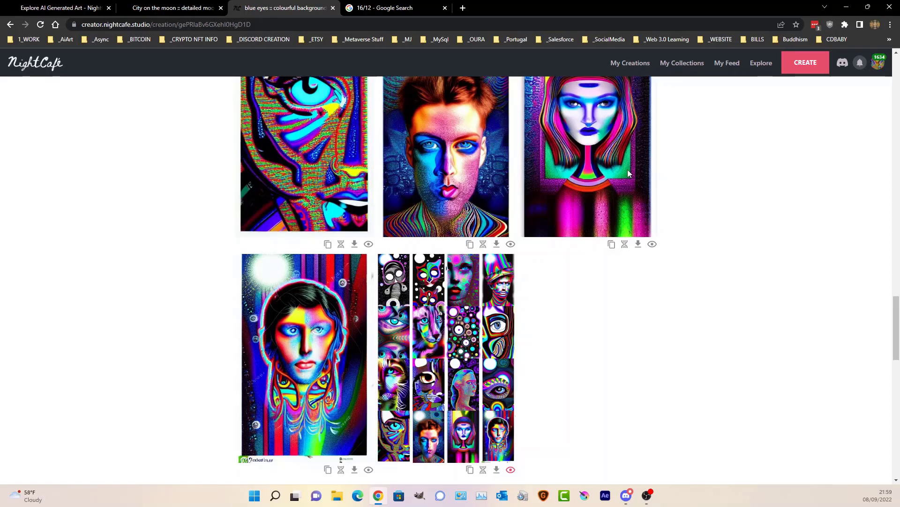
scroll(630, 314, "down", 10)
scroll(639, 307, "up", 6)
scroll(628, 255, "down", 5)
scroll(656, 265, "up", 2)
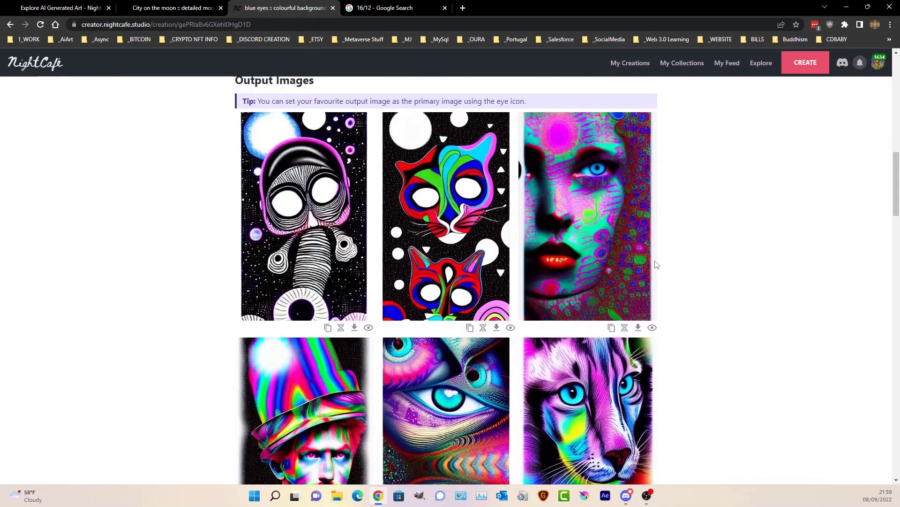